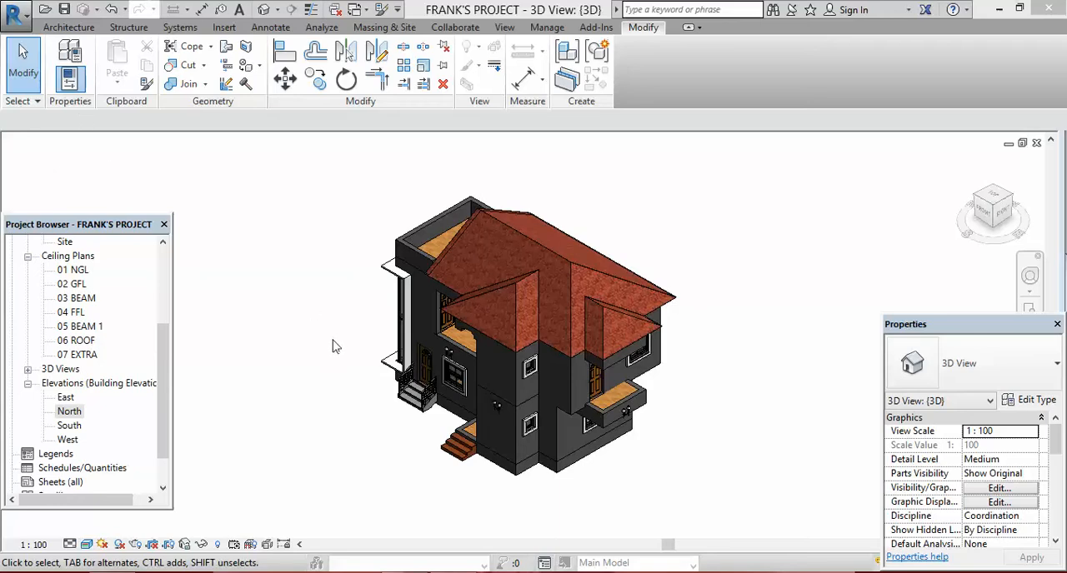
Step: Open the 01 NGL floor plan and show the building's ground-level layout
{"action": "left_click", "coordinate": [162, 242]}
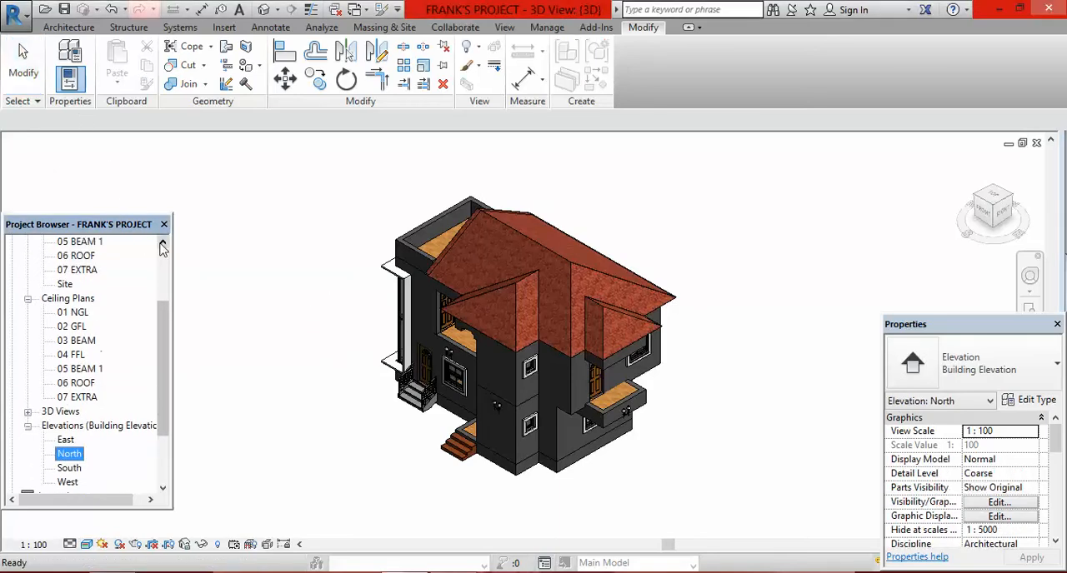
{"action": "left_click", "coordinate": [161, 244]}
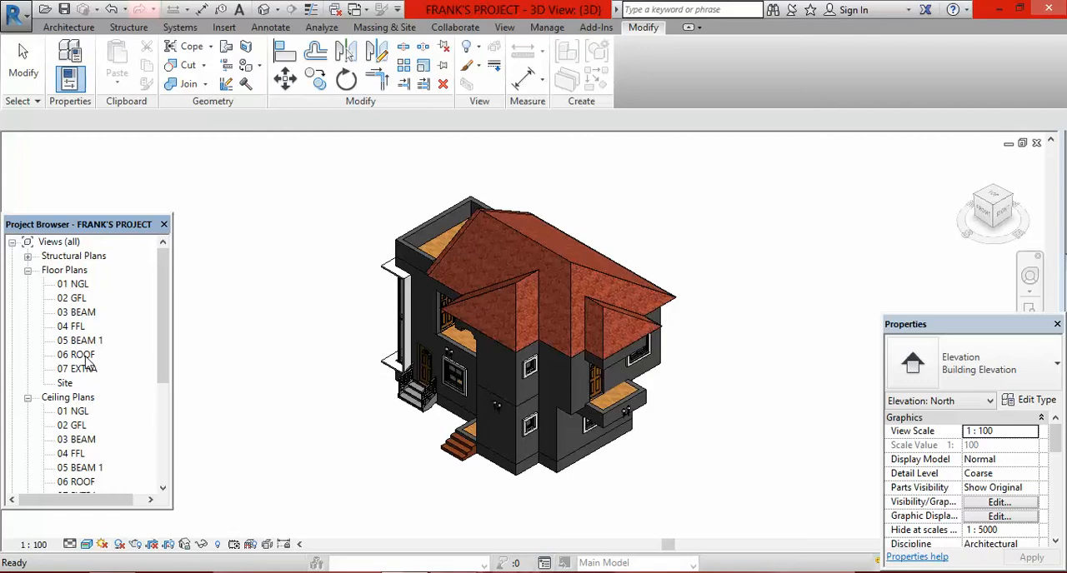
{"action": "double_click", "coordinate": [79, 285]}
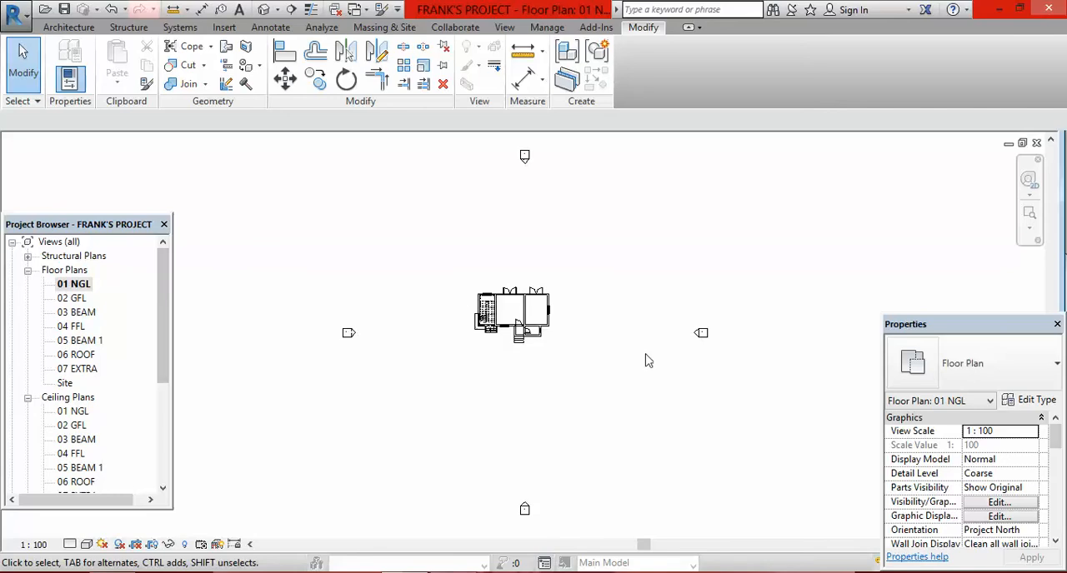
{"action": "scroll", "coordinate": [516, 319], "scroll_direction": "up", "scroll_amount": 5}
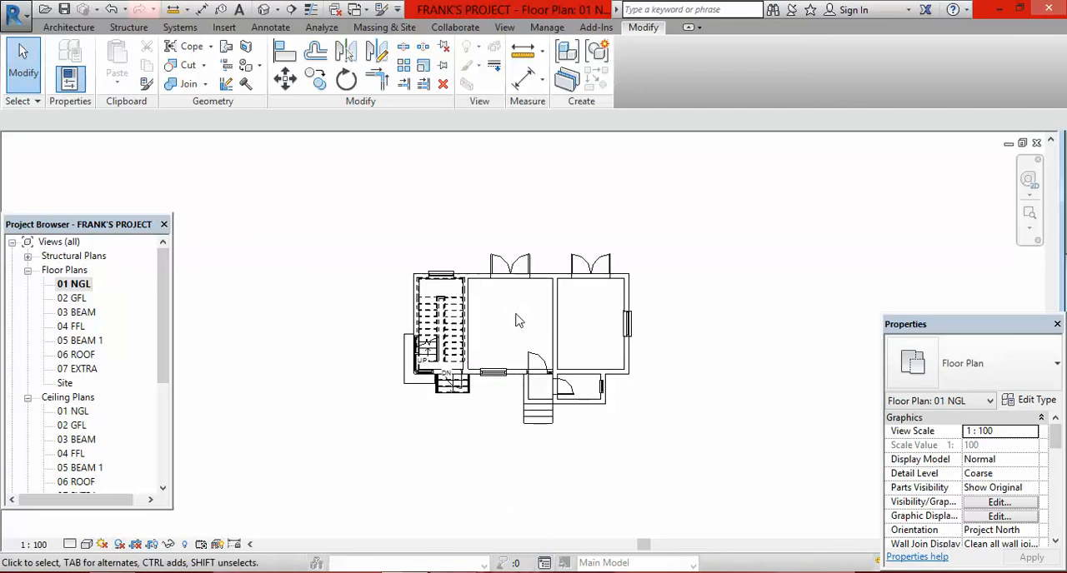
{"action": "scroll", "coordinate": [516, 319], "scroll_direction": "down", "scroll_amount": 1}
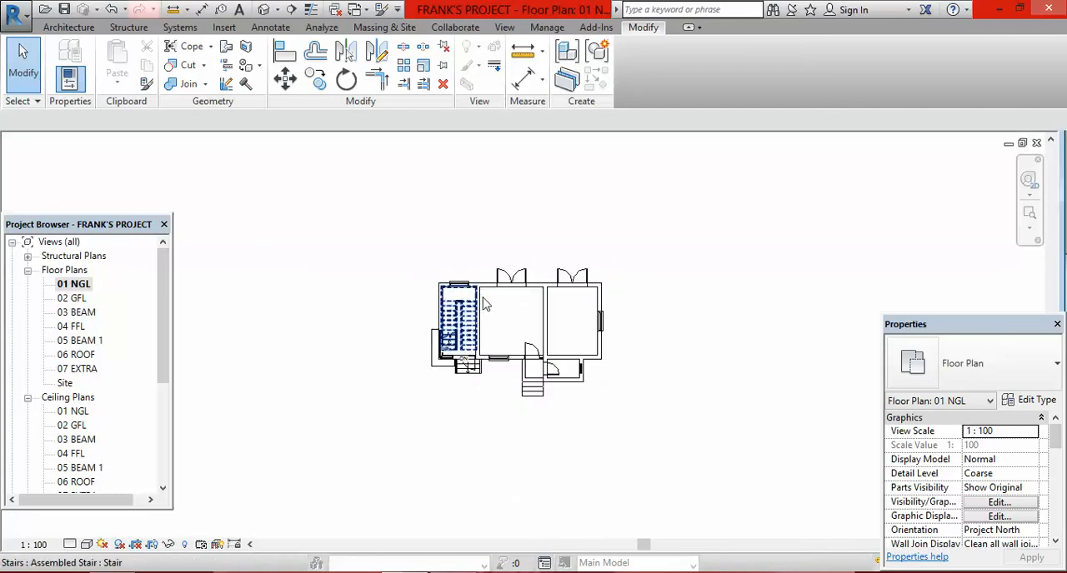
Step: Place a perspective camera on level 01 NGL southeast of the house, with its target in the upper part of the middle room
{"action": "left_click", "coordinate": [278, 10]}
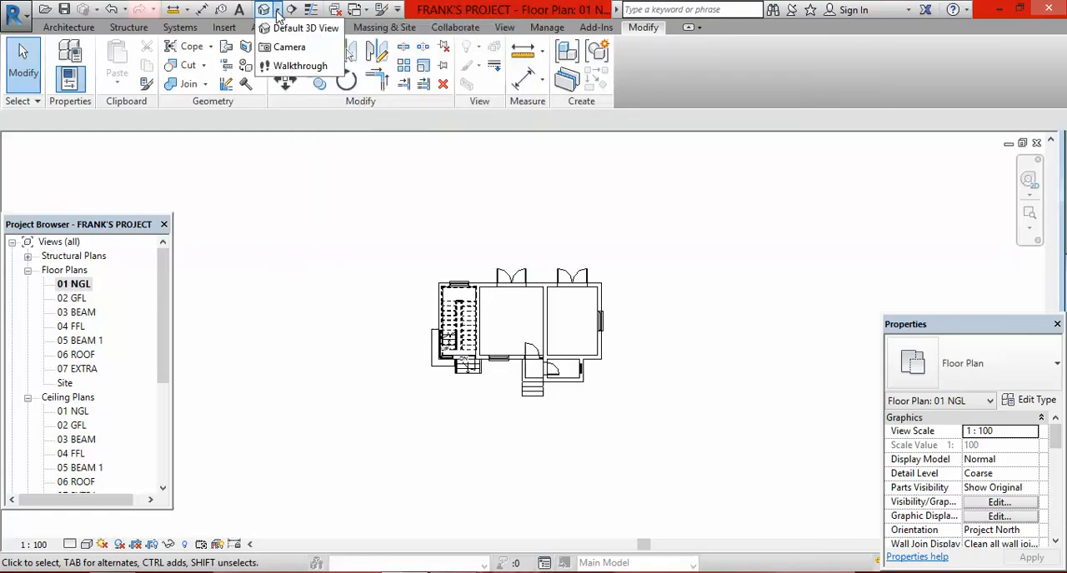
{"action": "left_click", "coordinate": [291, 47]}
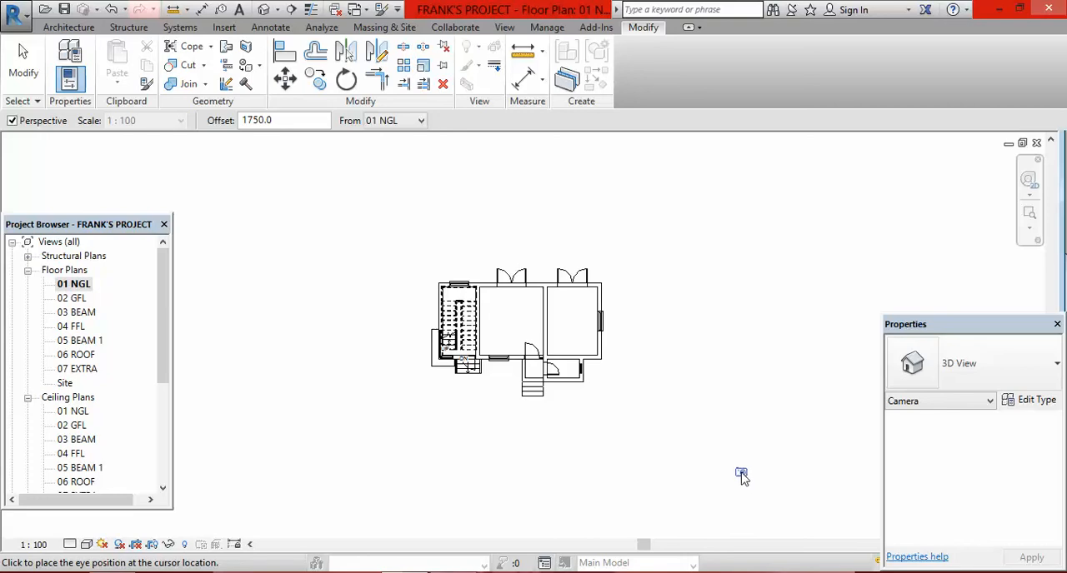
{"action": "left_click", "coordinate": [742, 476]}
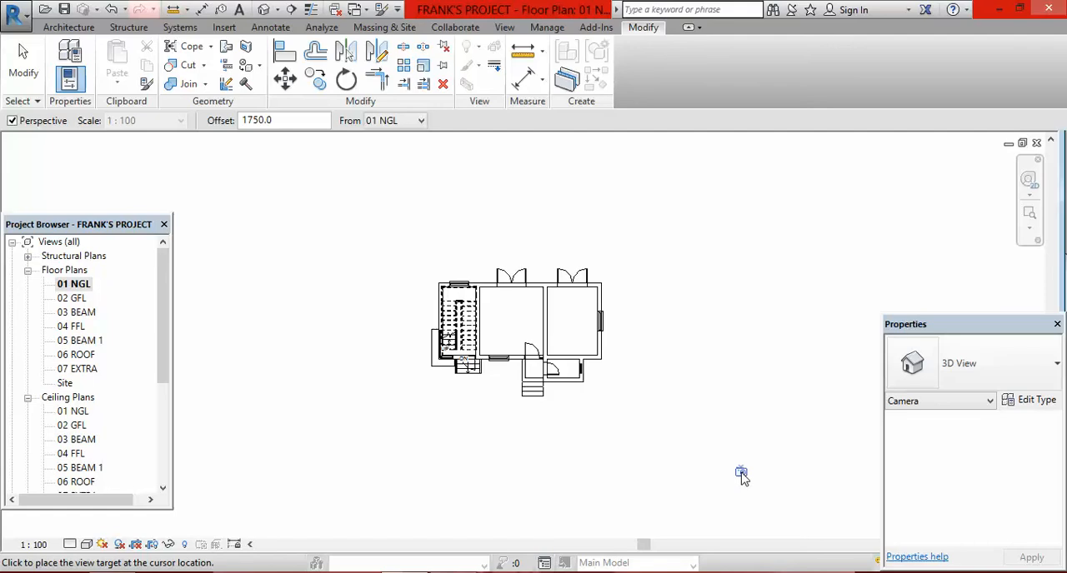
{"action": "left_click", "coordinate": [510, 297]}
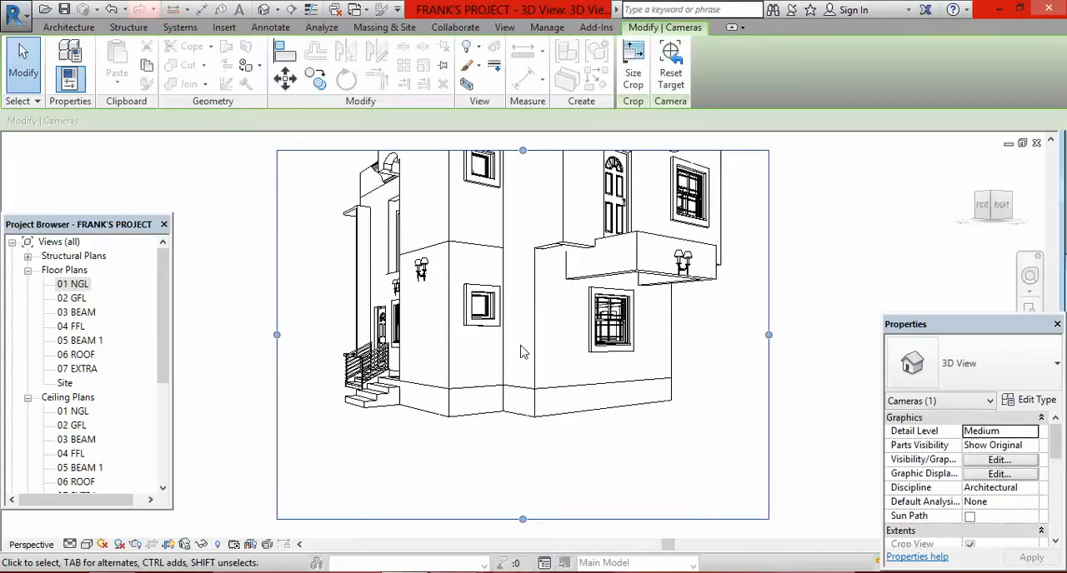
Step: Enlarge the new camera view's crop region upward and outward on both sides so the whole house fits with margin
{"action": "scroll", "coordinate": [617, 485], "scroll_direction": "down", "scroll_amount": 2}
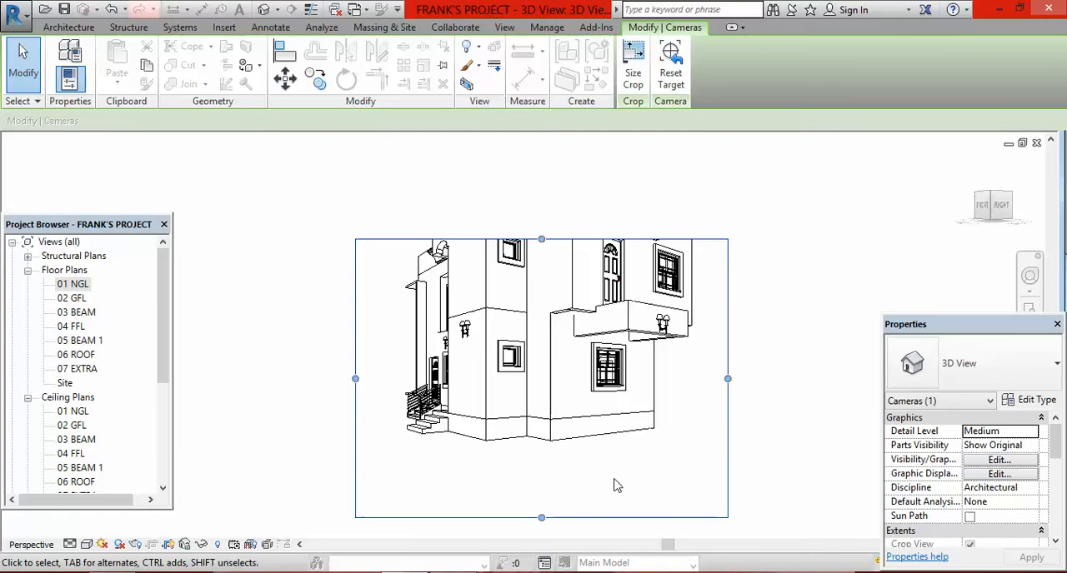
{"action": "scroll", "coordinate": [616, 482], "scroll_direction": "down", "scroll_amount": 2}
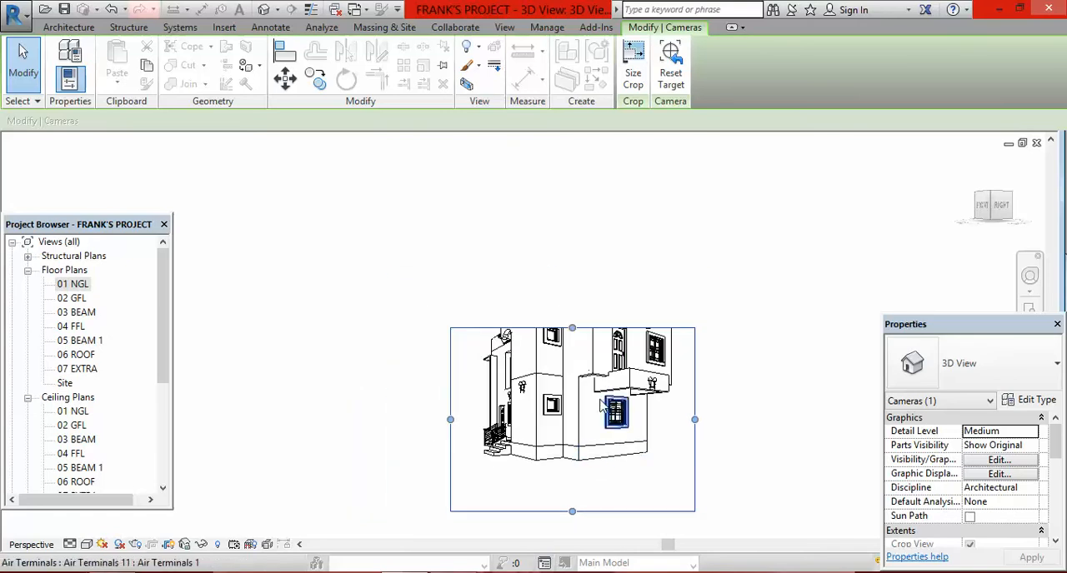
{"action": "scroll", "coordinate": [618, 407], "scroll_direction": "up", "scroll_amount": 2}
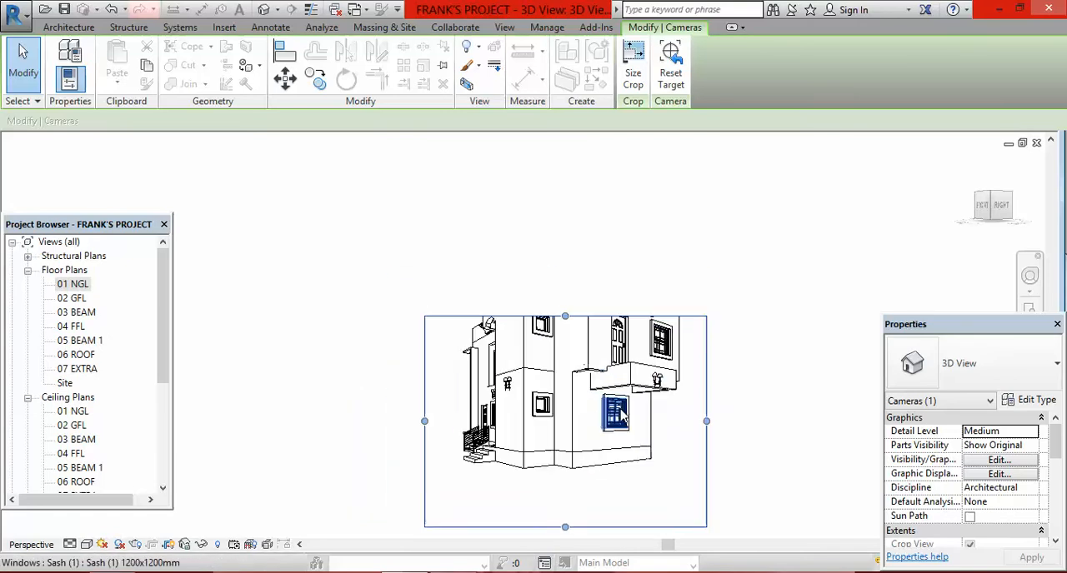
{"action": "scroll", "coordinate": [642, 481], "scroll_direction": "down", "scroll_amount": 2}
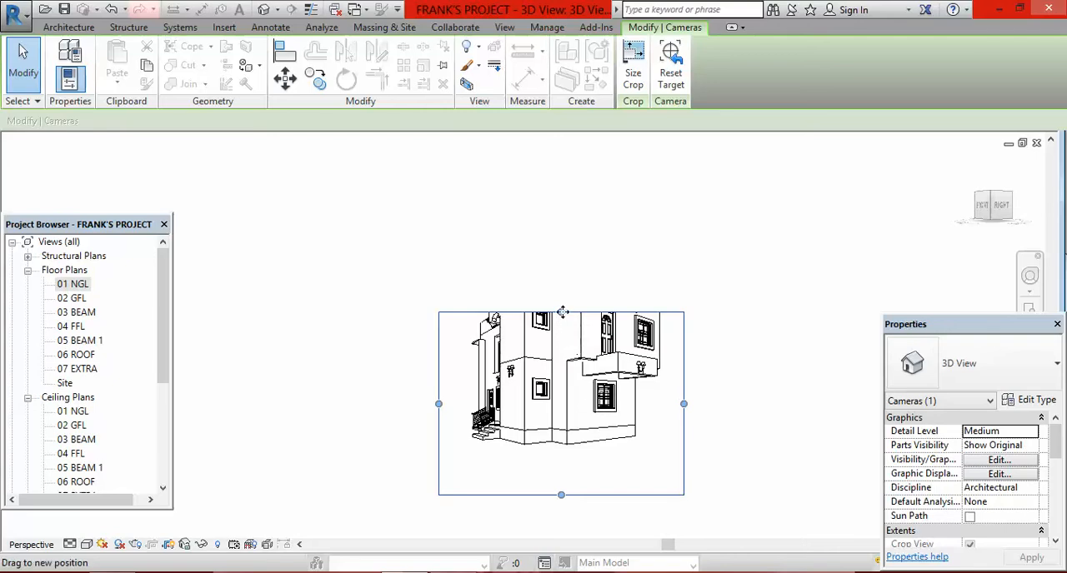
{"action": "left_click_drag", "start_coordinate": [564, 319], "coordinate": [565, 229]}
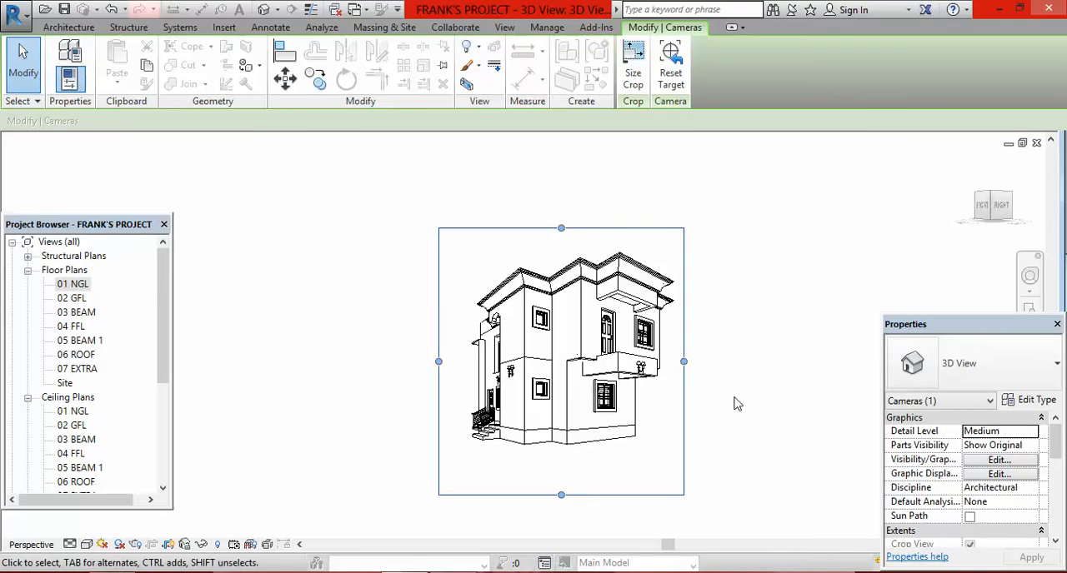
{"action": "left_click_drag", "start_coordinate": [683, 364], "coordinate": [723, 364]}
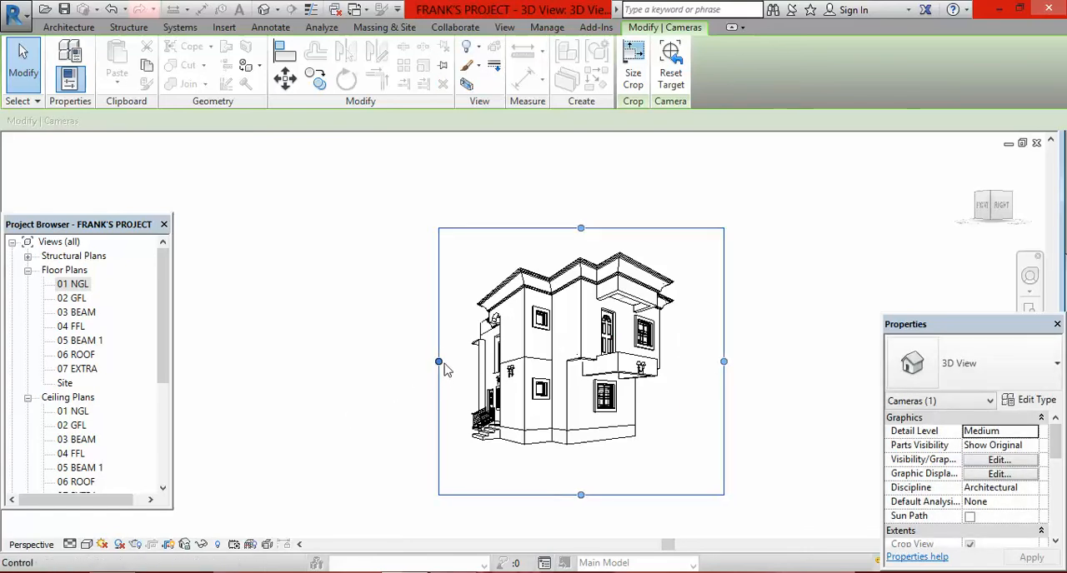
{"action": "left_click_drag", "start_coordinate": [438, 362], "coordinate": [378, 360]}
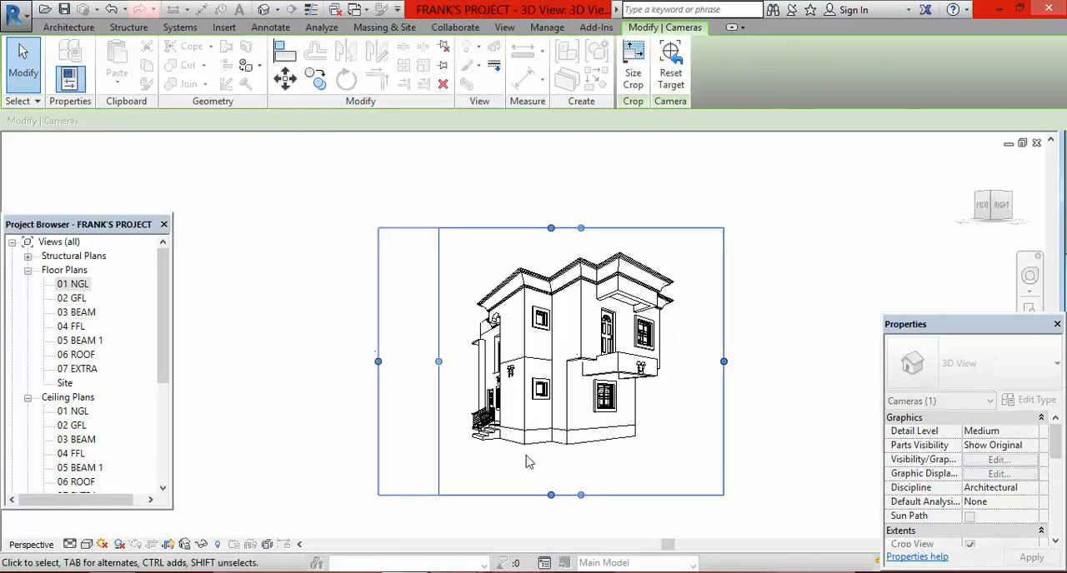
{"action": "left_click", "coordinate": [594, 454]}
{"action": "left_click", "coordinate": [359, 367]}
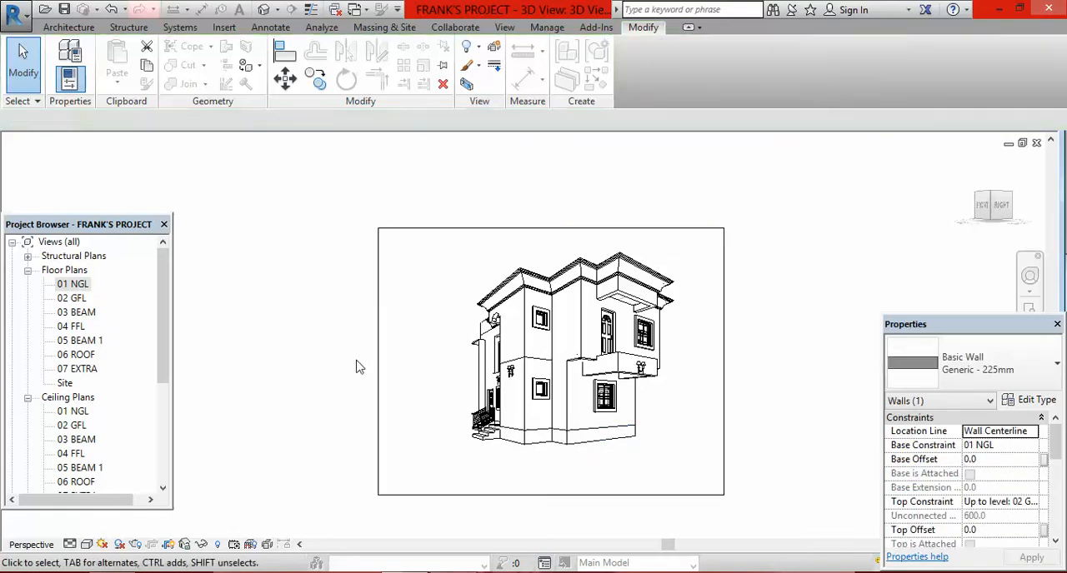
{"action": "scroll", "coordinate": [369, 348], "scroll_direction": "down", "scroll_amount": 2}
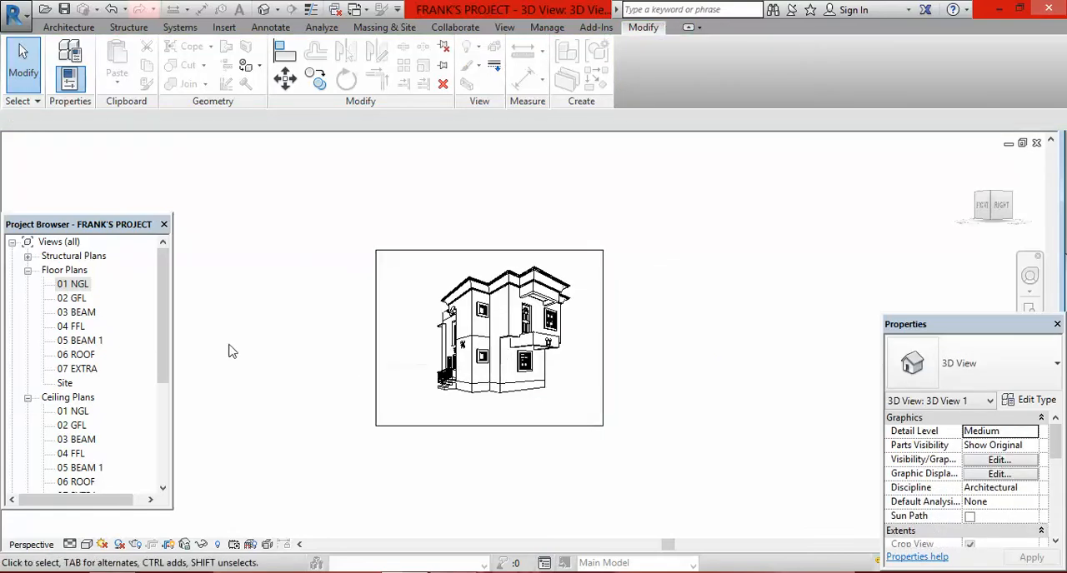
Step: Place a second perspective camera from the 07 EXTRA floor plan, southeast of the house and aimed at the main roof
{"action": "double_click", "coordinate": [83, 370]}
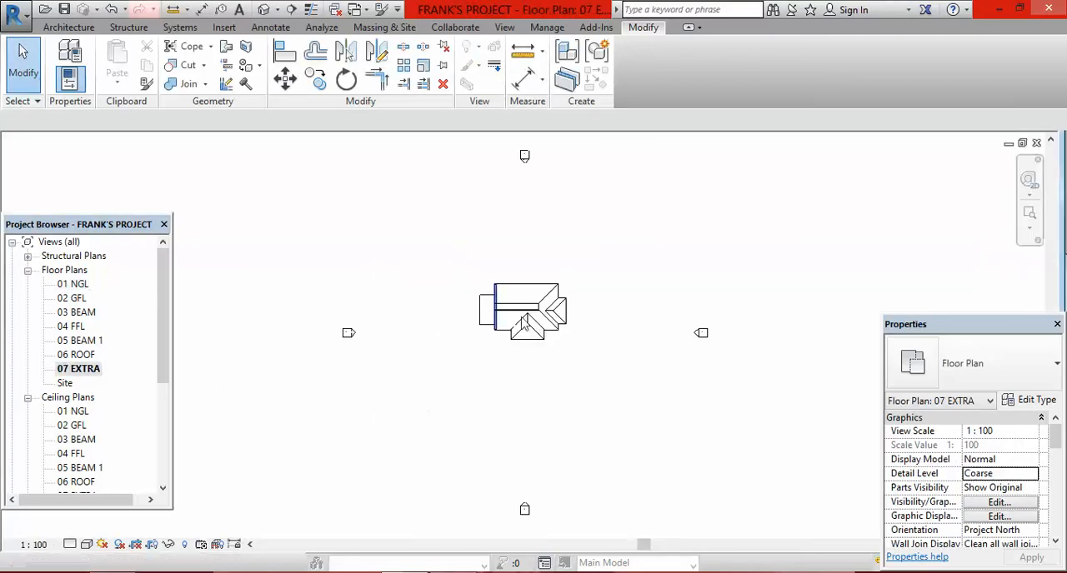
{"action": "scroll", "coordinate": [502, 311], "scroll_direction": "up", "scroll_amount": 3}
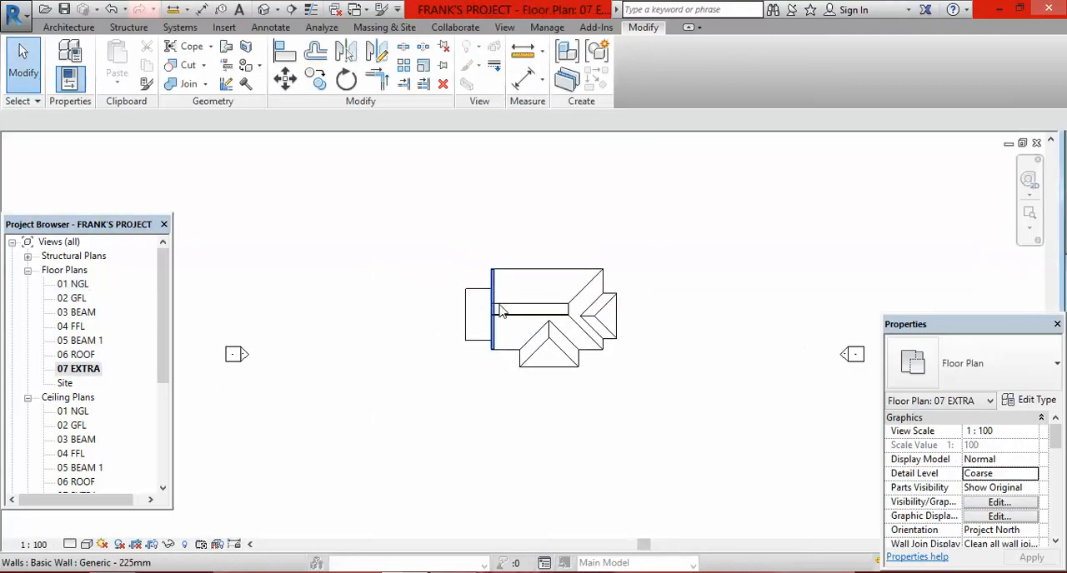
{"action": "left_click", "coordinate": [277, 10]}
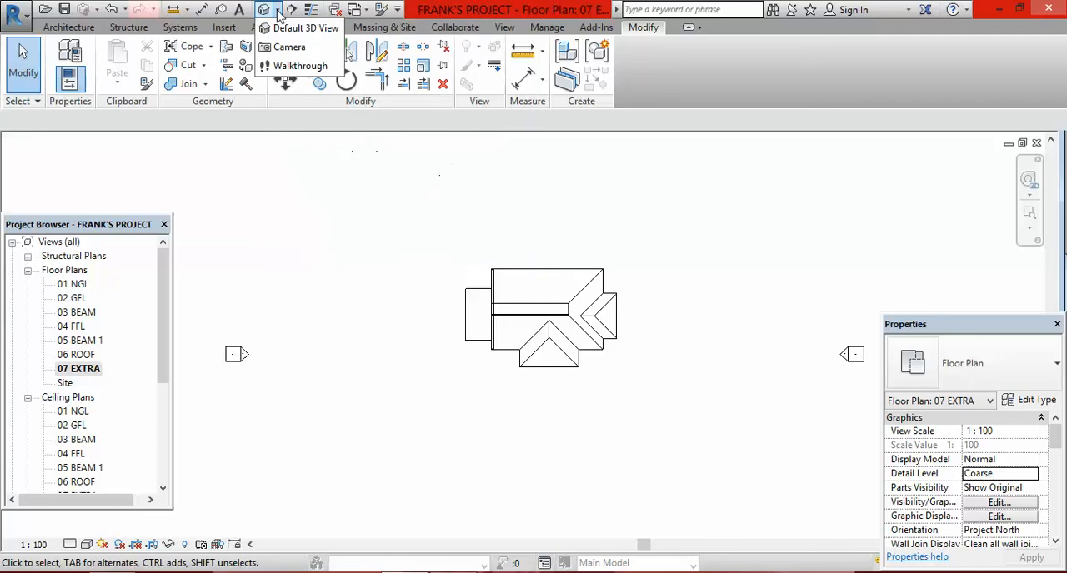
{"action": "left_click", "coordinate": [289, 46]}
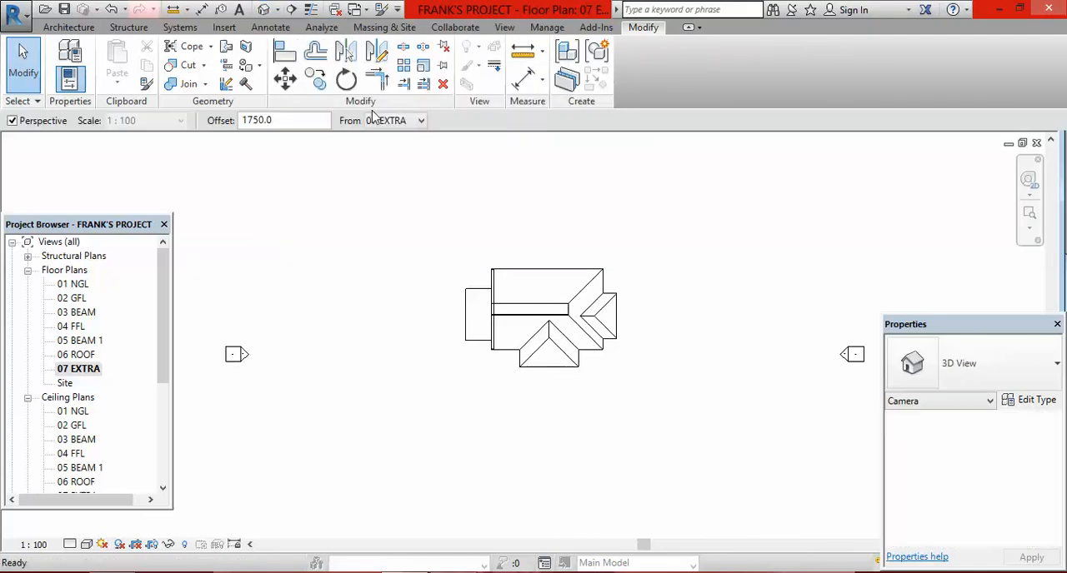
{"action": "left_click", "coordinate": [741, 455]}
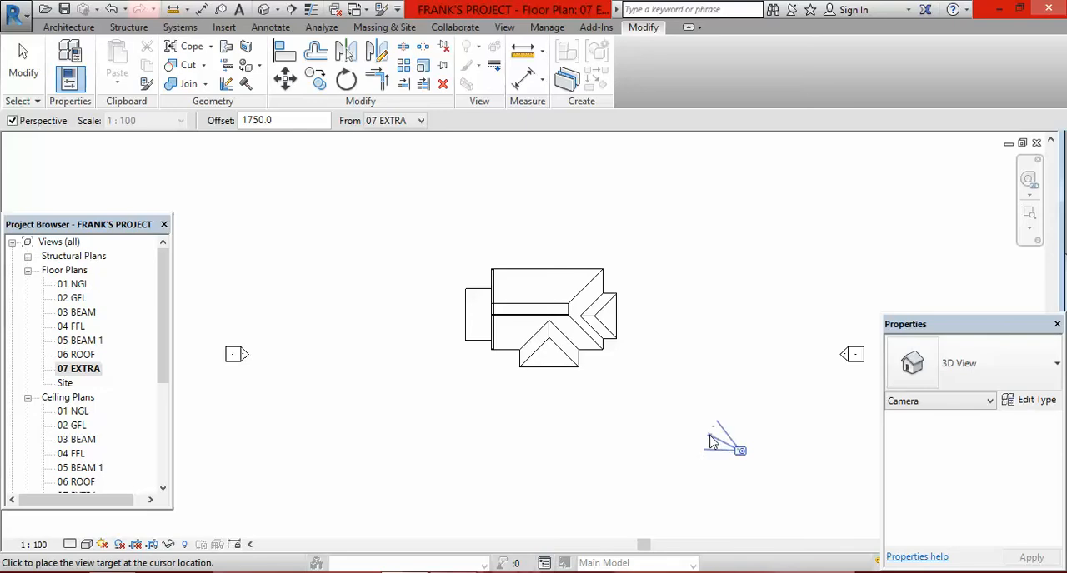
{"action": "left_click", "coordinate": [543, 293]}
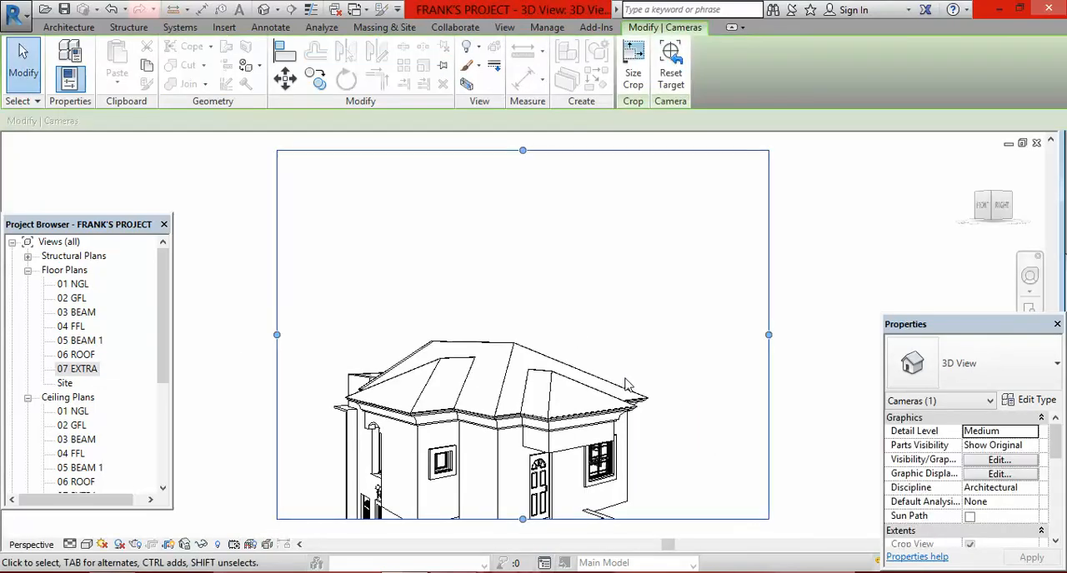
Step: Extend the second camera view's crop region down past the house base and lower its upper edge closer to the roof
{"action": "scroll", "coordinate": [604, 340], "scroll_direction": "down", "scroll_amount": 2}
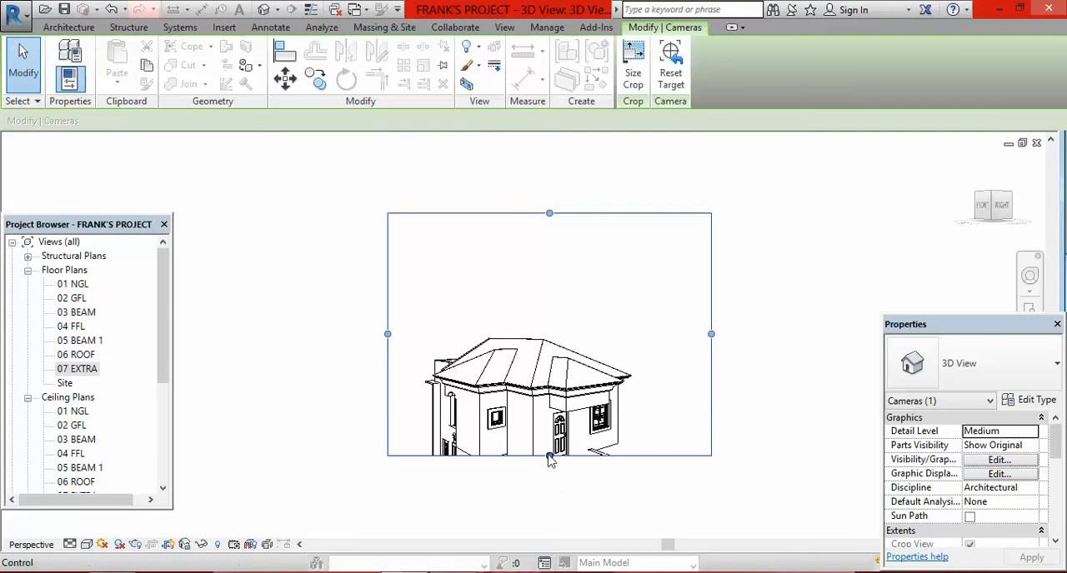
{"action": "left_click_drag", "start_coordinate": [547, 457], "coordinate": [553, 513]}
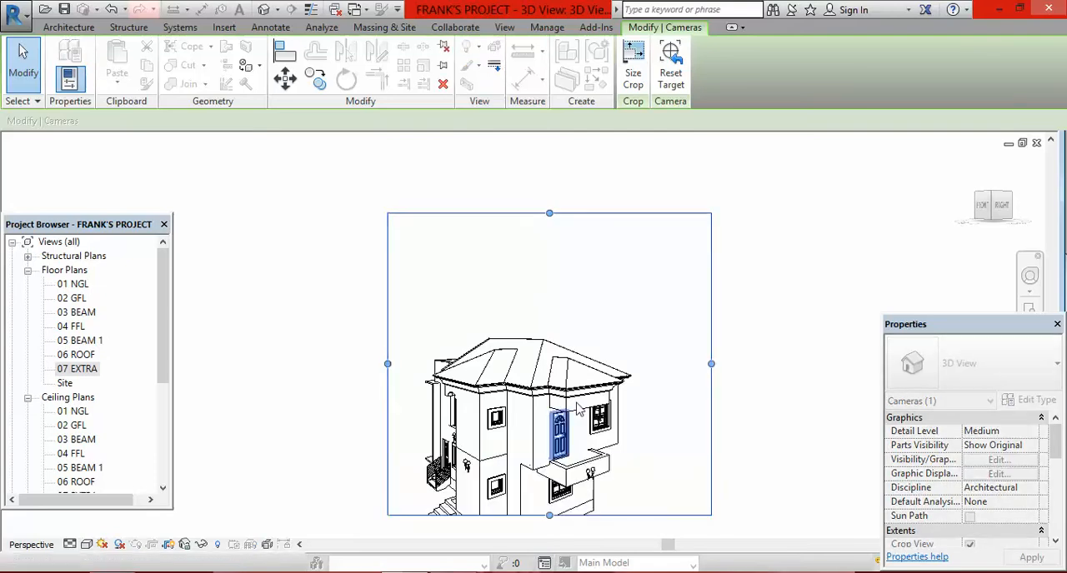
{"action": "scroll", "coordinate": [573, 468], "scroll_direction": "down", "scroll_amount": 2}
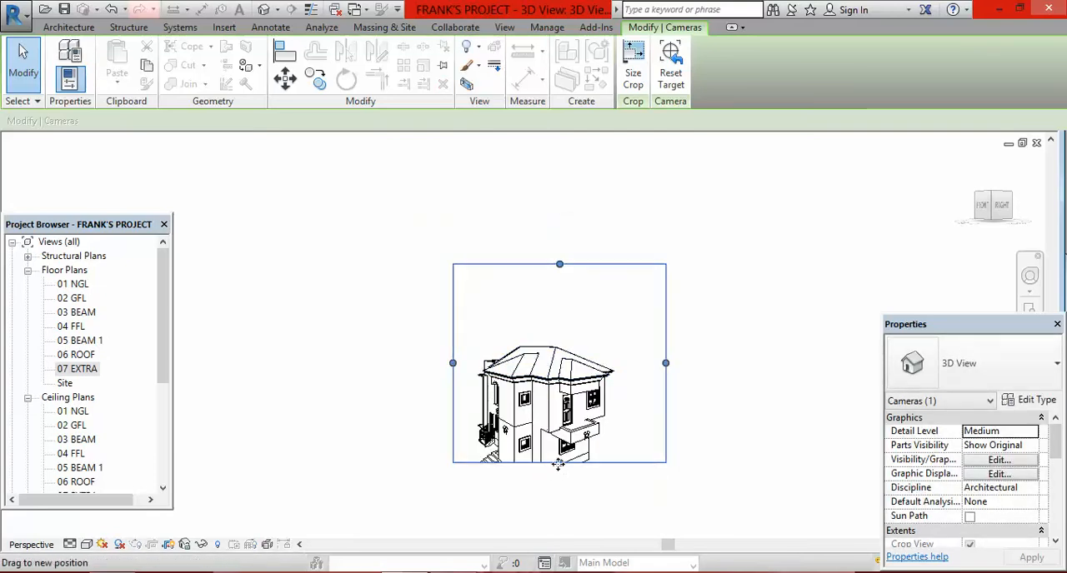
{"action": "left_click_drag", "start_coordinate": [559, 463], "coordinate": [560, 502]}
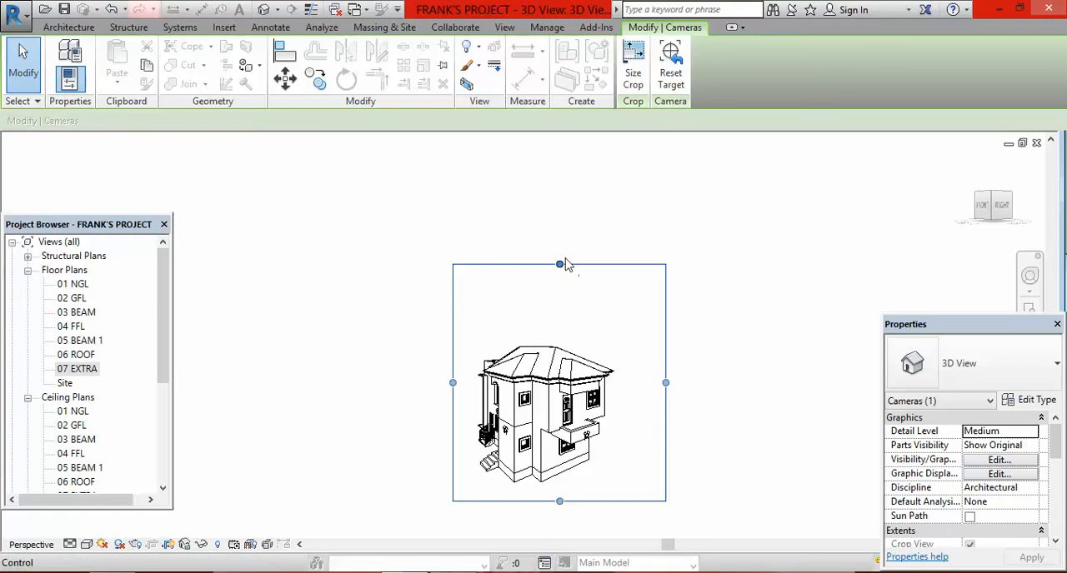
{"action": "left_click_drag", "start_coordinate": [559, 265], "coordinate": [576, 312]}
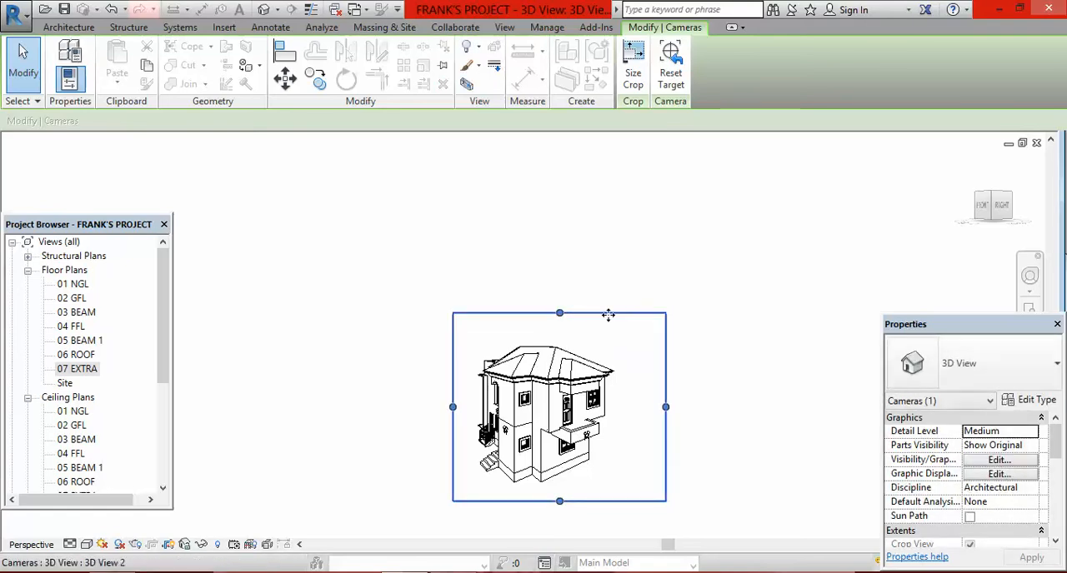
{"action": "left_click", "coordinate": [737, 330]}
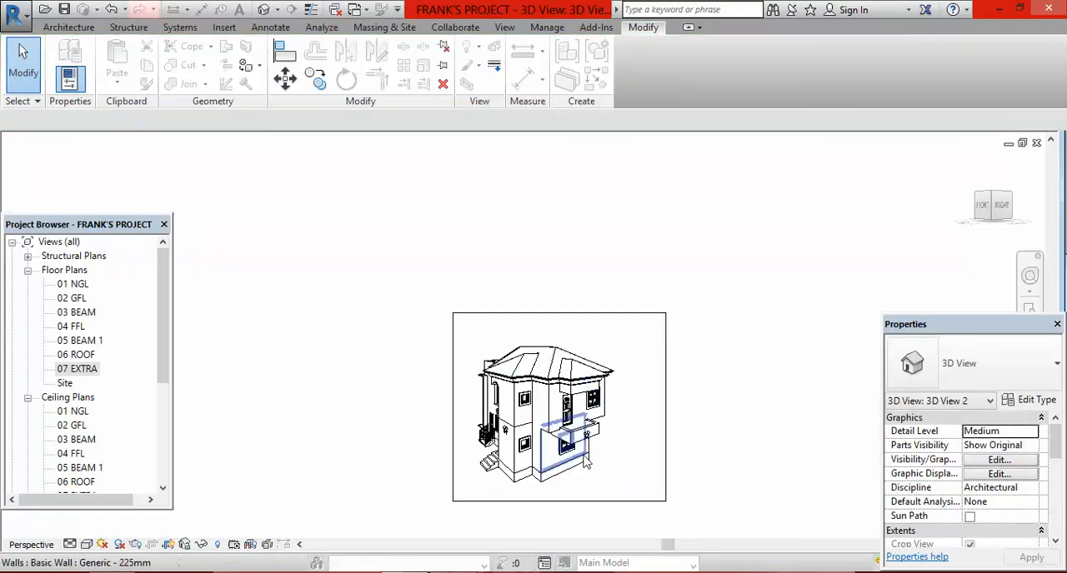
Step: Widen the second camera view's crop region on the side with the entrance stairs
{"action": "scroll", "coordinate": [586, 460], "scroll_direction": "up", "scroll_amount": 2}
{"action": "scroll", "coordinate": [521, 288], "scroll_direction": "down", "scroll_amount": 1}
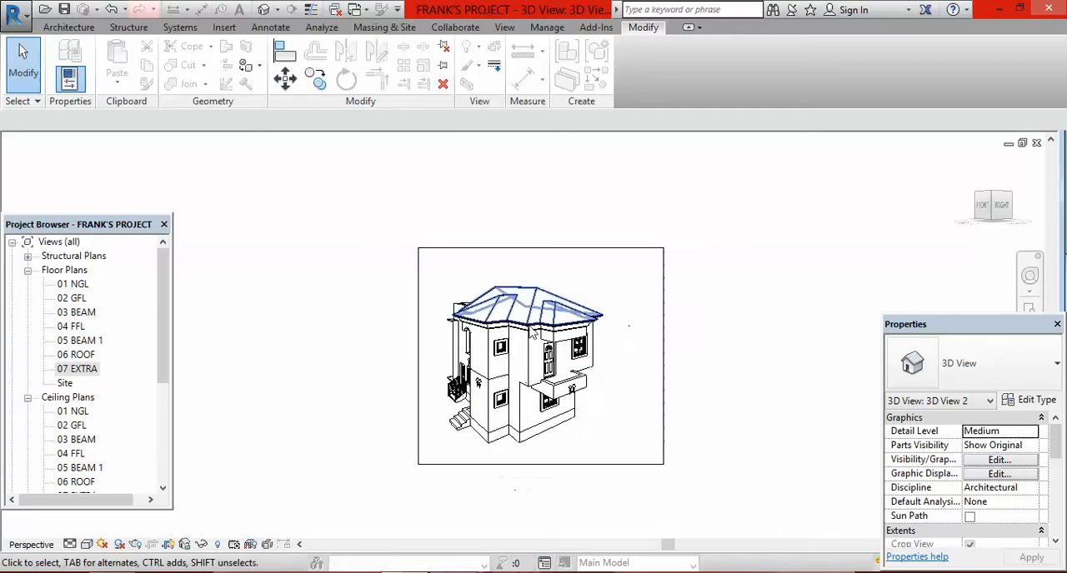
{"action": "left_click", "coordinate": [419, 370]}
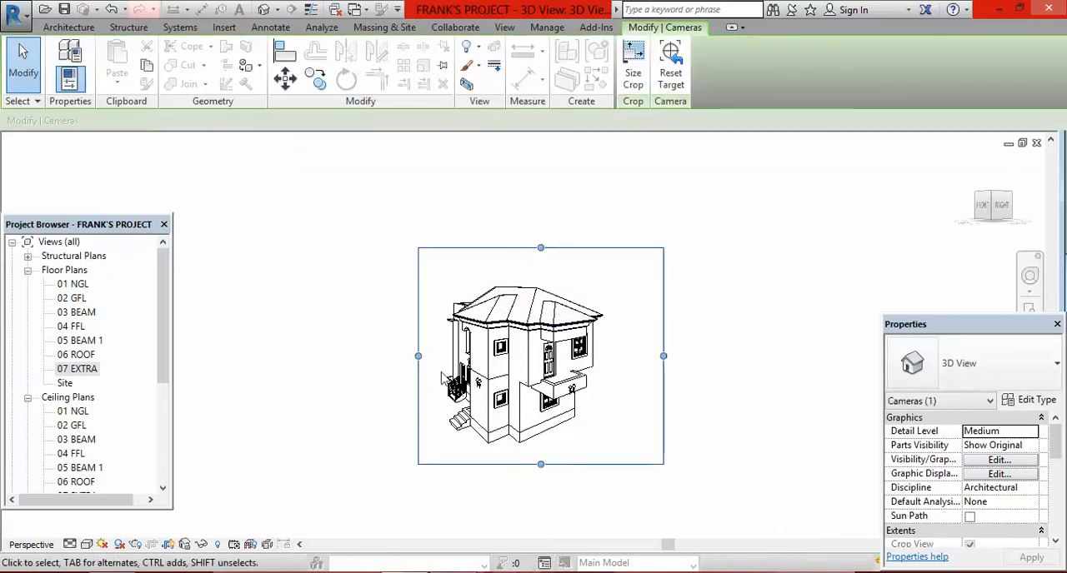
{"action": "left_click_drag", "start_coordinate": [418, 357], "coordinate": [366, 357]}
{"action": "left_click", "coordinate": [737, 418]}
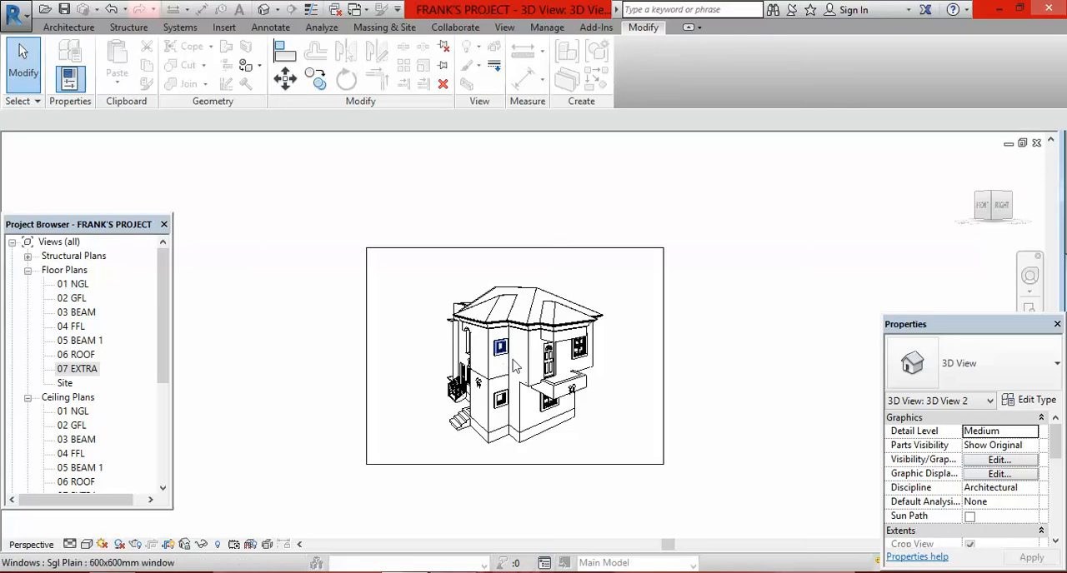
{"action": "scroll", "coordinate": [514, 312], "scroll_direction": "down", "scroll_amount": 1}
{"action": "scroll", "coordinate": [547, 402], "scroll_direction": "up", "scroll_amount": 1}
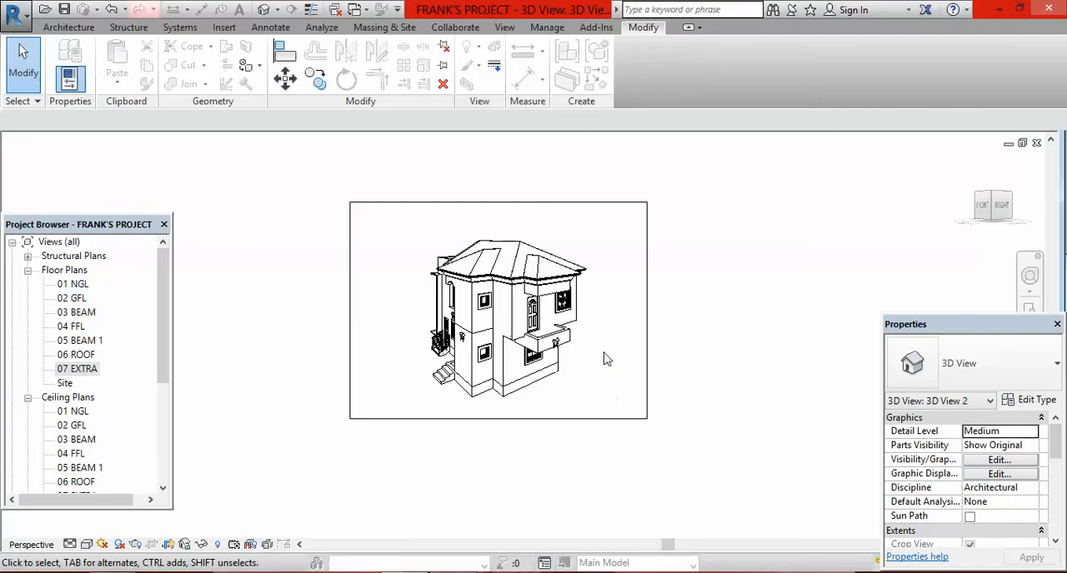
{"action": "scroll", "coordinate": [612, 261], "scroll_direction": "up", "scroll_amount": 1}
{"action": "scroll", "coordinate": [612, 287], "scroll_direction": "down", "scroll_amount": 1}
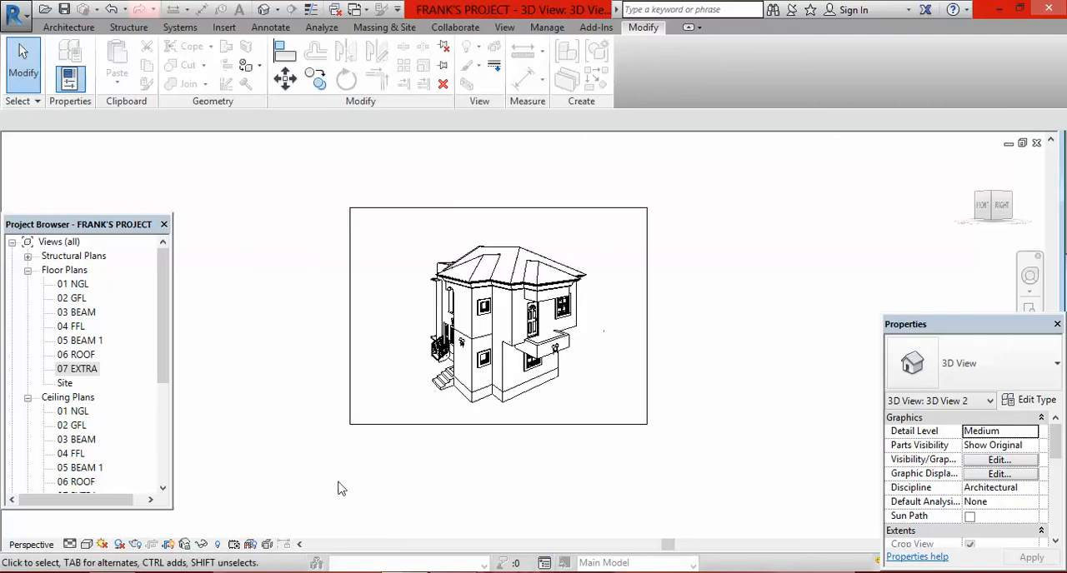
Step: Set the second camera view's visual style to Realistic and check the textured house in its frame
{"action": "left_click", "coordinate": [87, 545]}
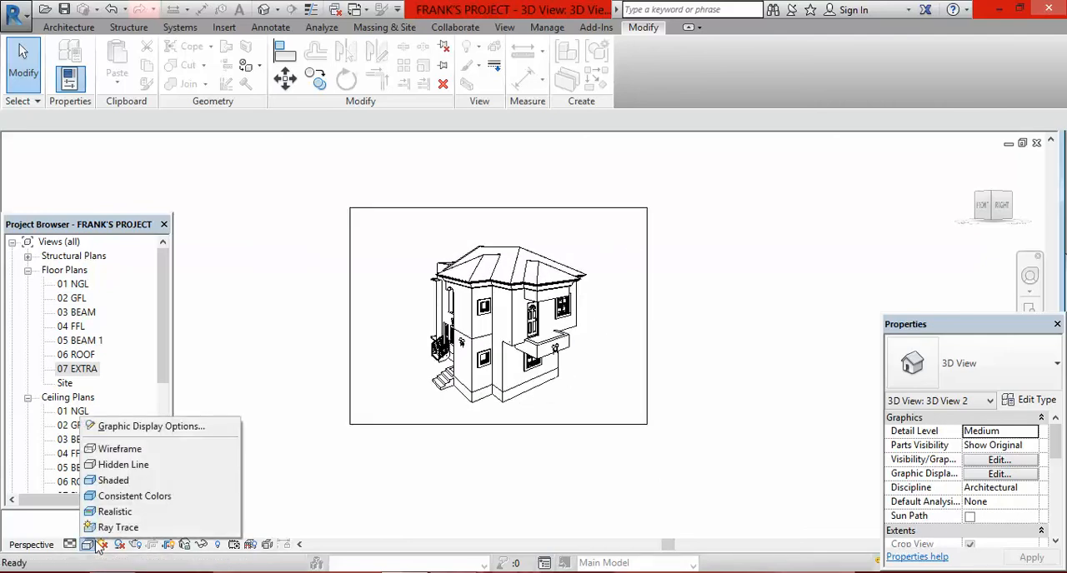
{"action": "left_click", "coordinate": [186, 513]}
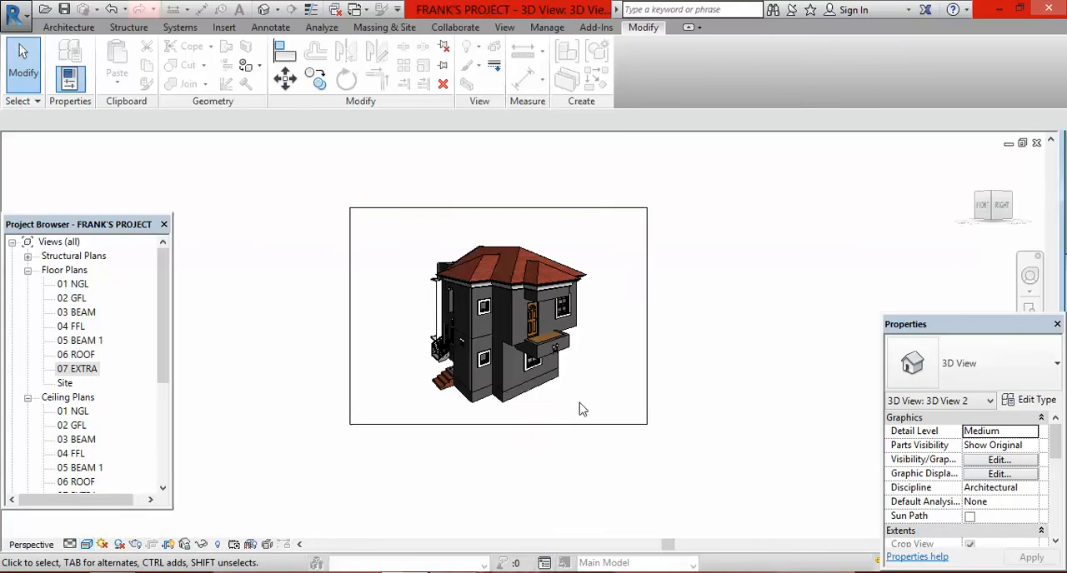
{"action": "scroll", "coordinate": [616, 421], "scroll_direction": "up", "scroll_amount": 2}
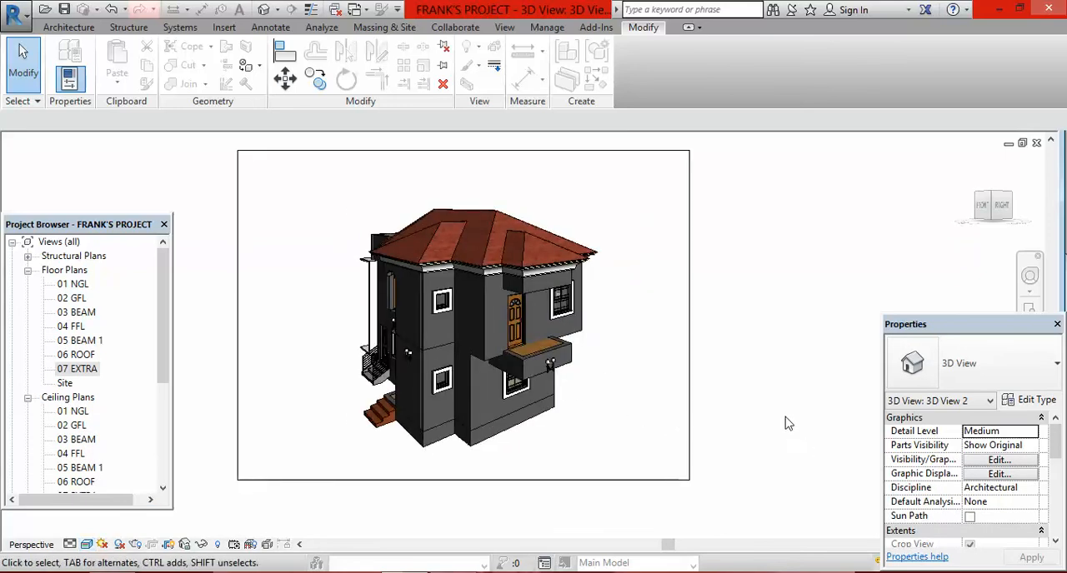
{"action": "scroll", "coordinate": [733, 306], "scroll_direction": "down", "scroll_amount": 1}
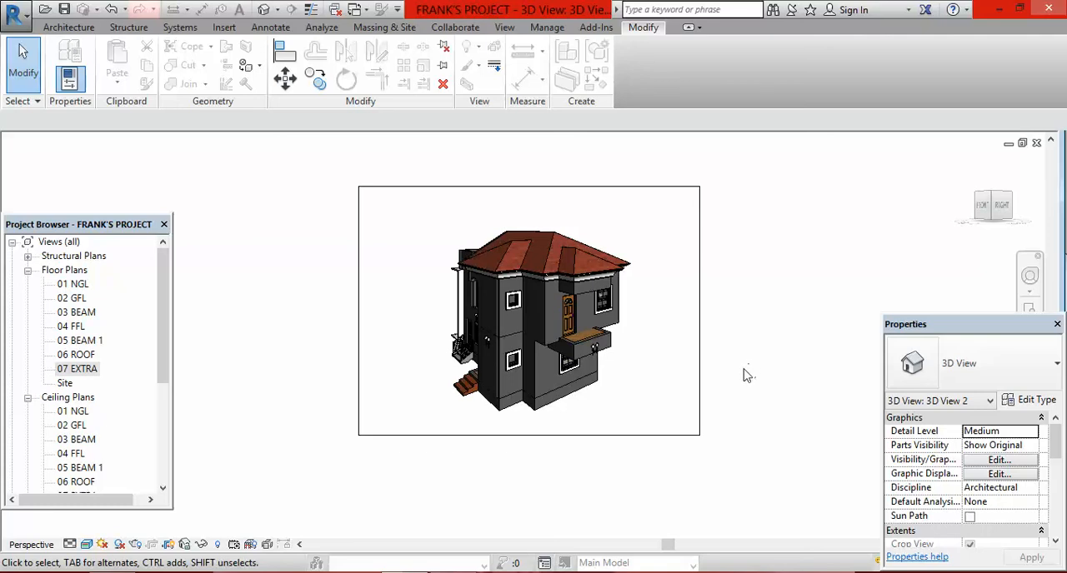
Step: Place a third perspective camera from the 01 NGL floor plan, southwest of the house and aimed at the building's middle
{"action": "double_click", "coordinate": [75, 285]}
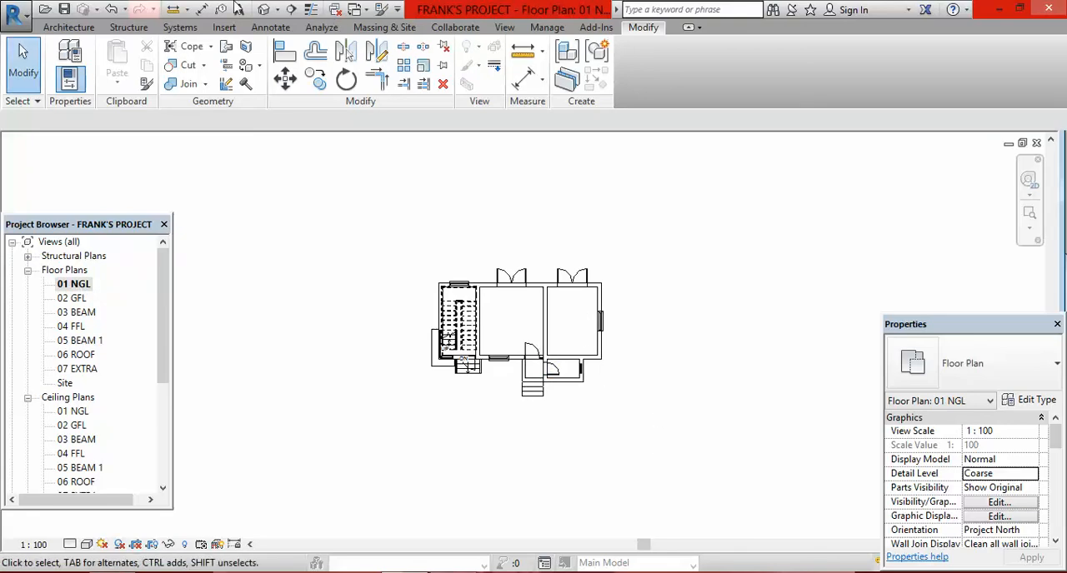
{"action": "left_click", "coordinate": [278, 10]}
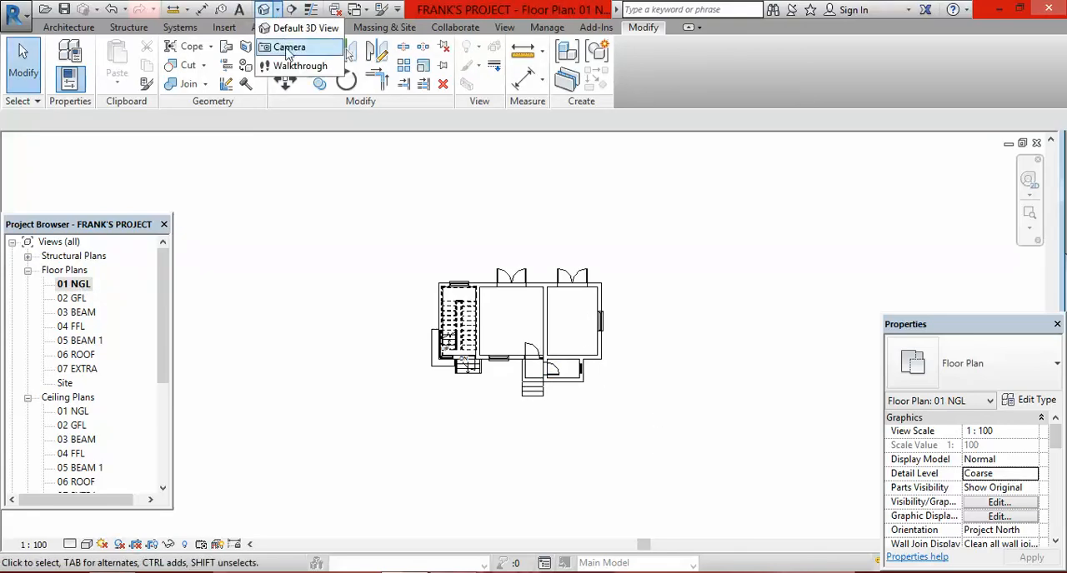
{"action": "left_click", "coordinate": [288, 48]}
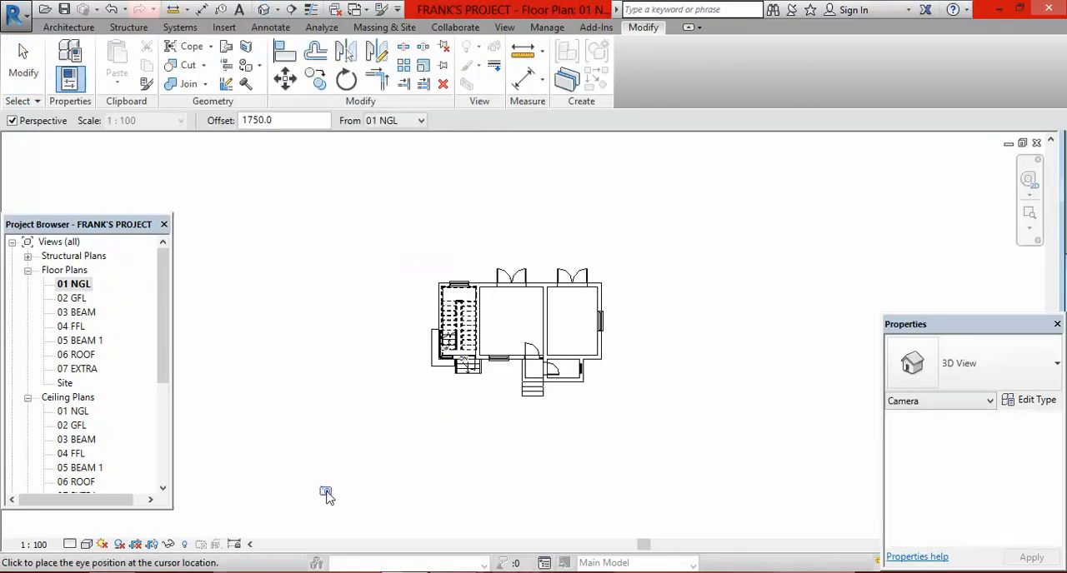
{"action": "left_click", "coordinate": [326, 494]}
{"action": "left_click", "coordinate": [537, 316]}
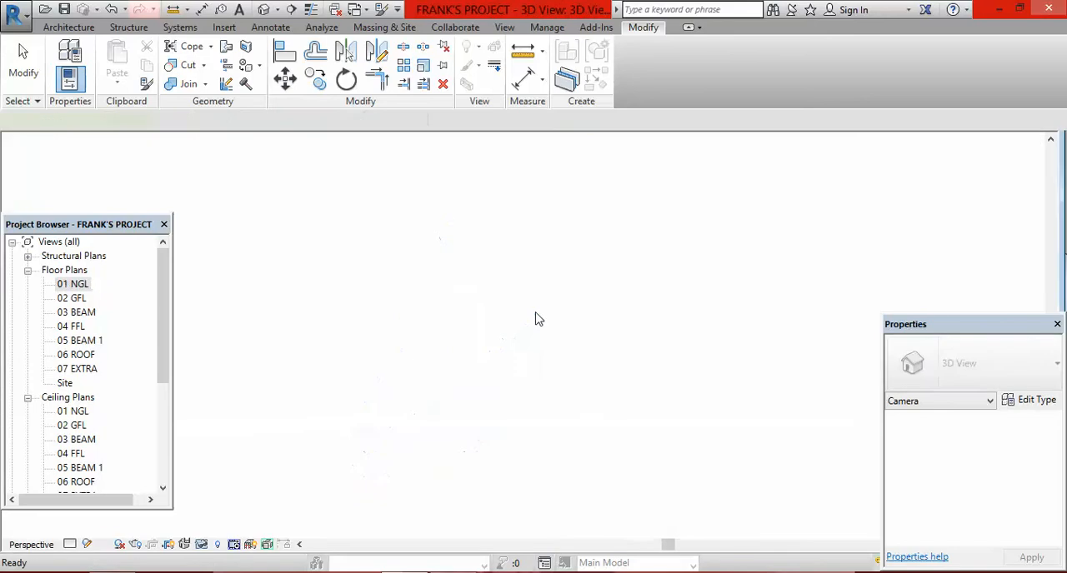
Step: Extend the third camera view's crop region upward past the roof and raise its lower edge slightly
{"action": "scroll", "coordinate": [542, 305], "scroll_direction": "down", "scroll_amount": 3}
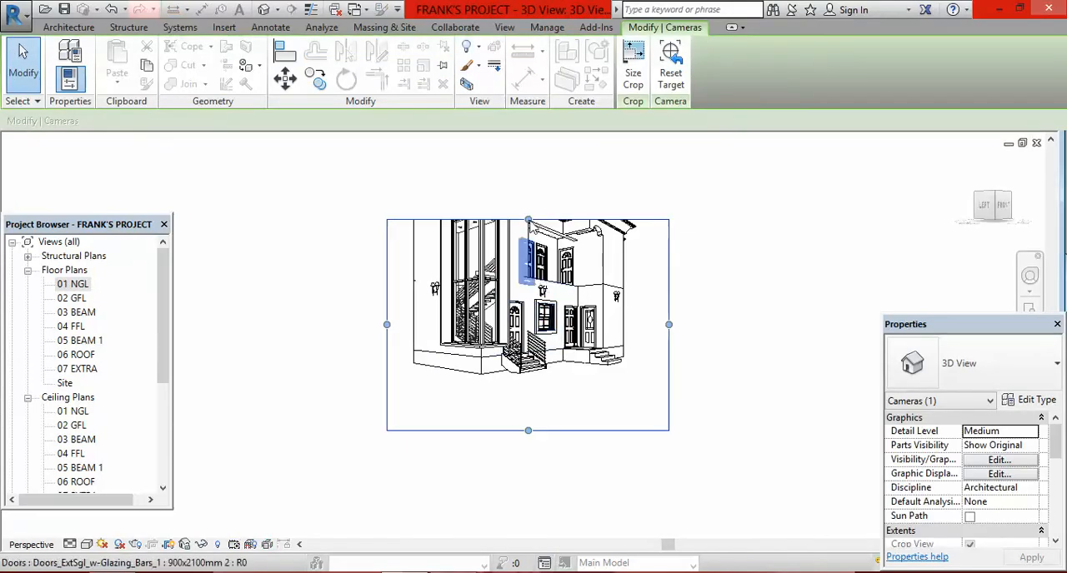
{"action": "left_click_drag", "start_coordinate": [527, 220], "coordinate": [528, 144]}
{"action": "scroll", "coordinate": [539, 321], "scroll_direction": "down", "scroll_amount": 2}
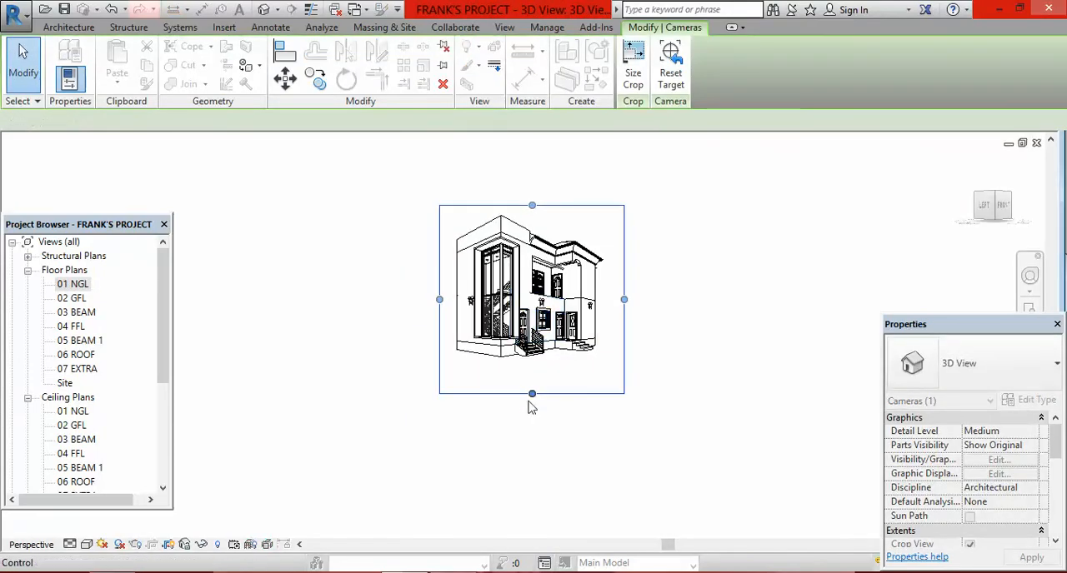
{"action": "mouse_move", "coordinate": [531, 392]}
{"action": "left_mouse_down"}
{"action": "mouse_move", "coordinate": [532, 370]}
{"action": "mouse_move", "coordinate": [532, 389]}
{"action": "left_mouse_up"}
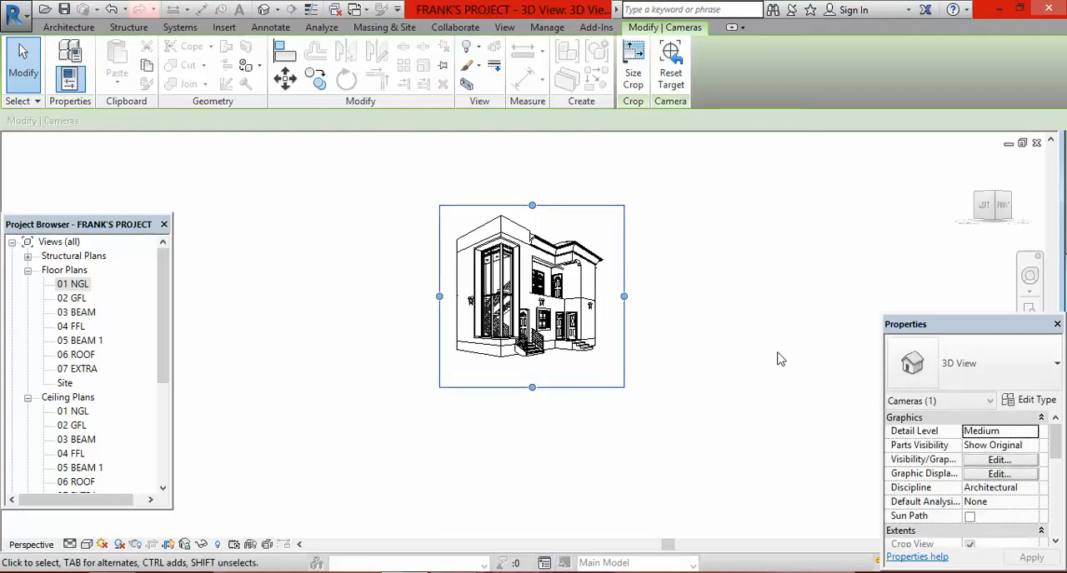
{"action": "left_click", "coordinate": [737, 347]}
Step: Set the third camera view's visual style to Realistic and inspect the stair tower and entrance facade
{"action": "scroll", "coordinate": [613, 258], "scroll_direction": "up", "scroll_amount": 2}
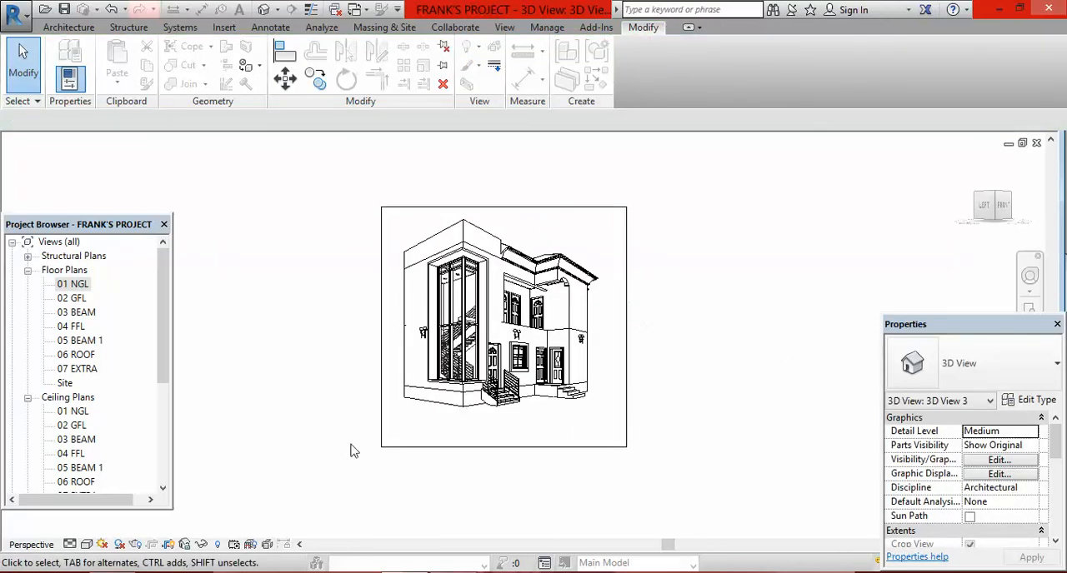
{"action": "left_click", "coordinate": [87, 545]}
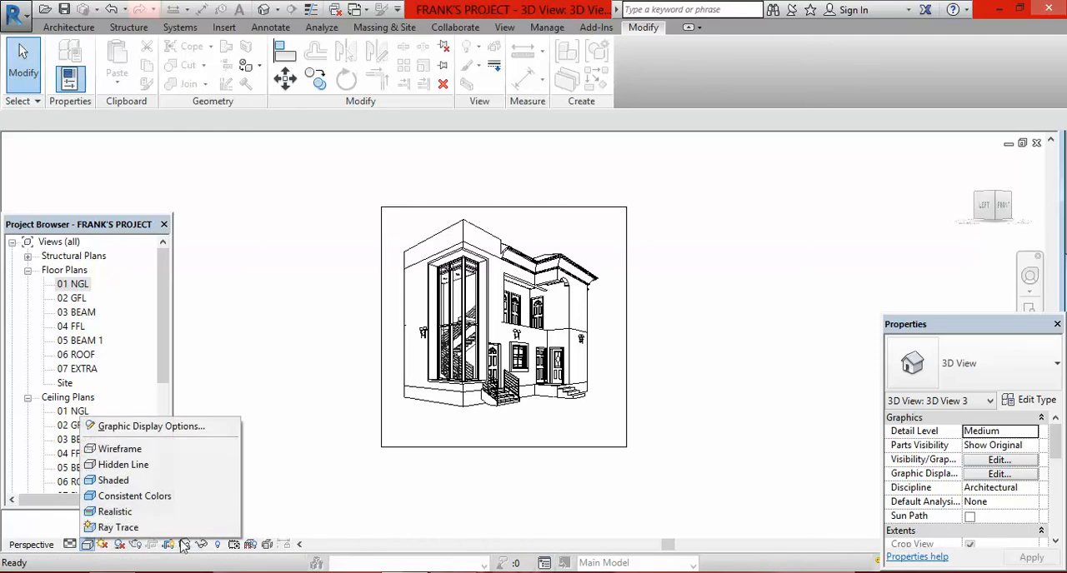
{"action": "left_click", "coordinate": [229, 514]}
{"action": "scroll", "coordinate": [642, 342], "scroll_direction": "up", "scroll_amount": 1}
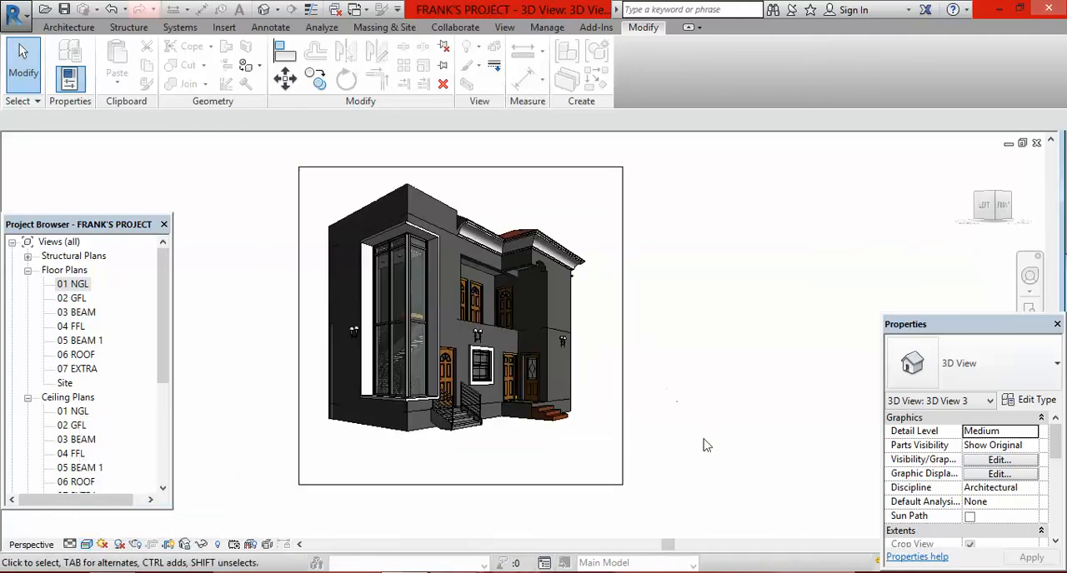
{"action": "scroll", "coordinate": [704, 446], "scroll_direction": "down", "scroll_amount": 1}
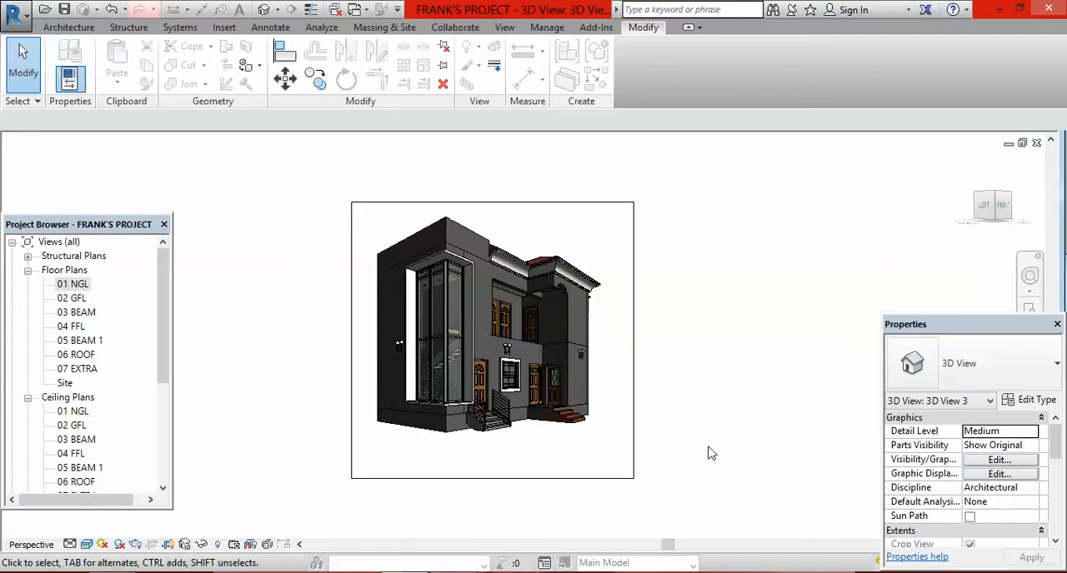
{"action": "scroll", "coordinate": [708, 447], "scroll_direction": "down", "scroll_amount": 1}
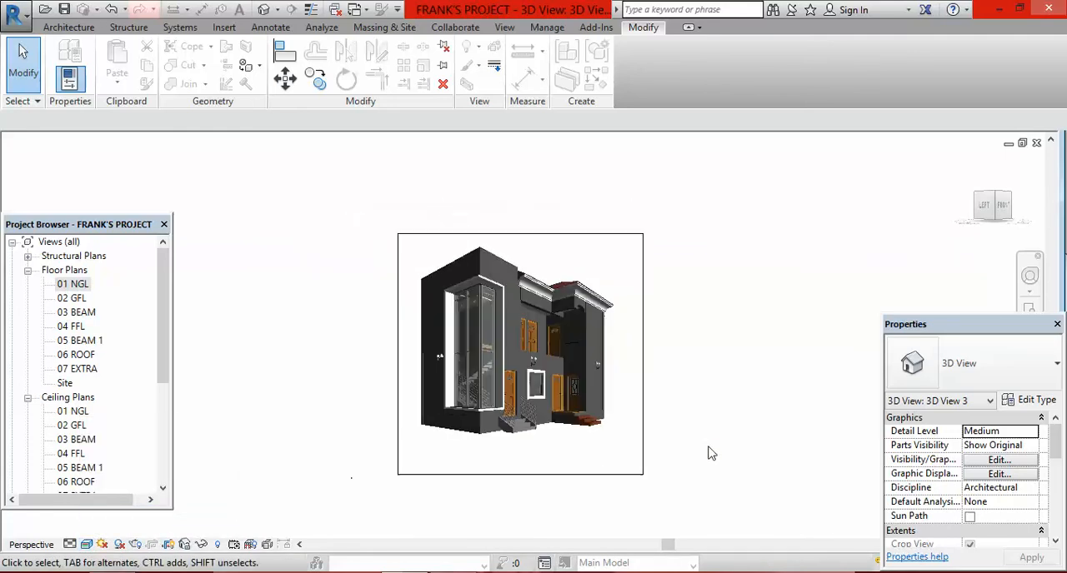
Step: Place a fourth perspective camera from the 01 NGL floor plan, northeast of the house and aimed at its central wall
{"action": "double_click", "coordinate": [74, 284]}
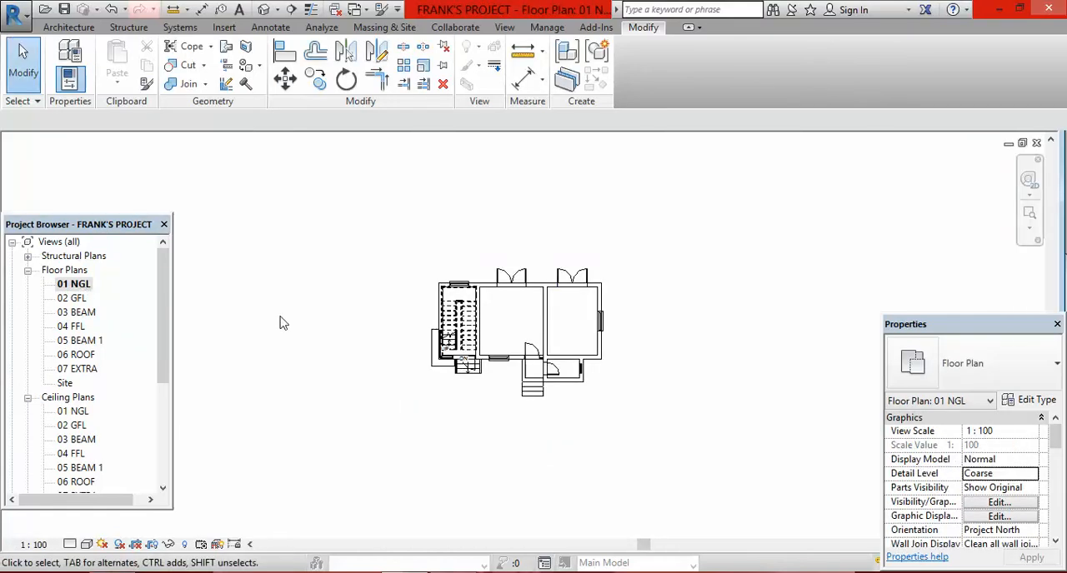
{"action": "left_click", "coordinate": [277, 9]}
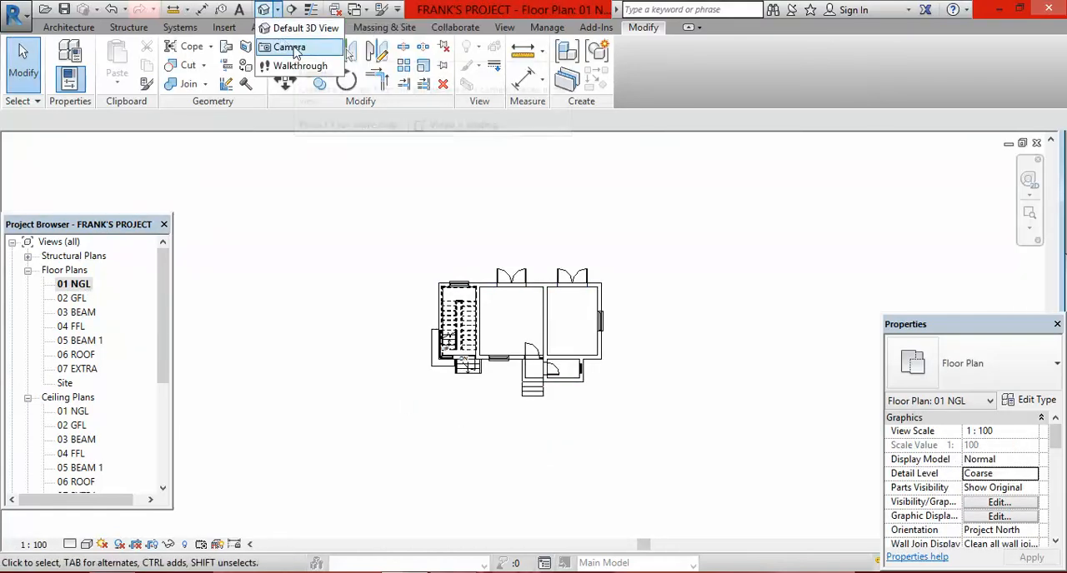
{"action": "left_click", "coordinate": [291, 48]}
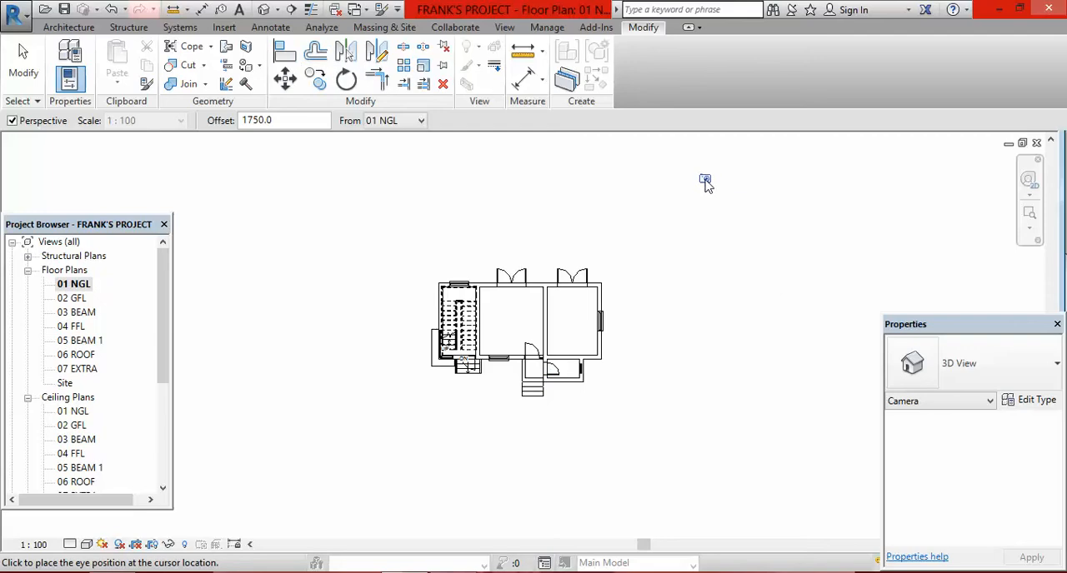
{"action": "left_click", "coordinate": [713, 166]}
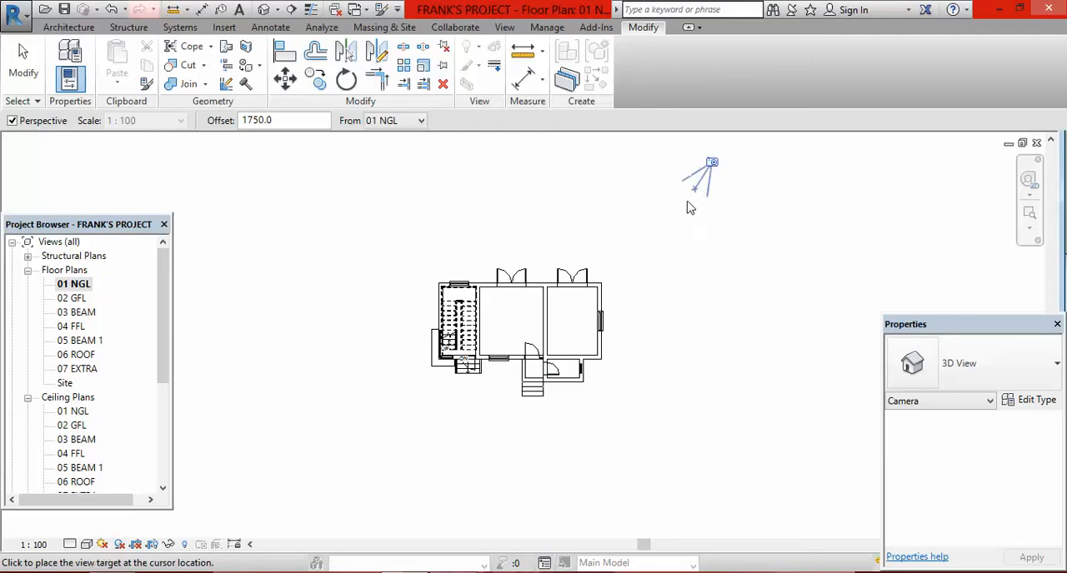
{"action": "left_click", "coordinate": [543, 327]}
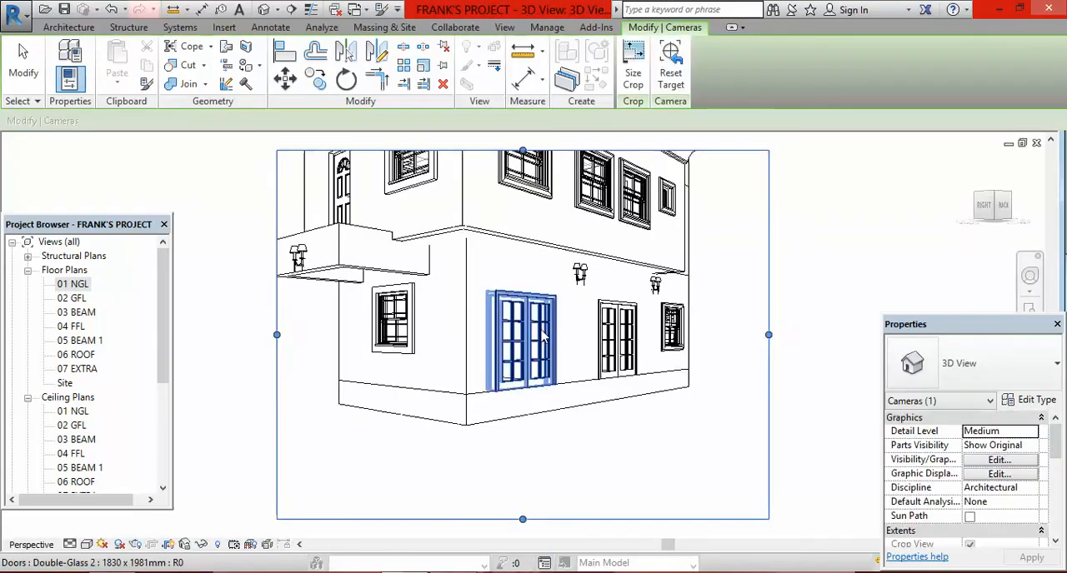
Step: Enlarge the fourth camera view's crop region above the roof, out past the balcony side, and slightly on the opposite side
{"action": "scroll", "coordinate": [571, 368], "scroll_direction": "down", "scroll_amount": 2}
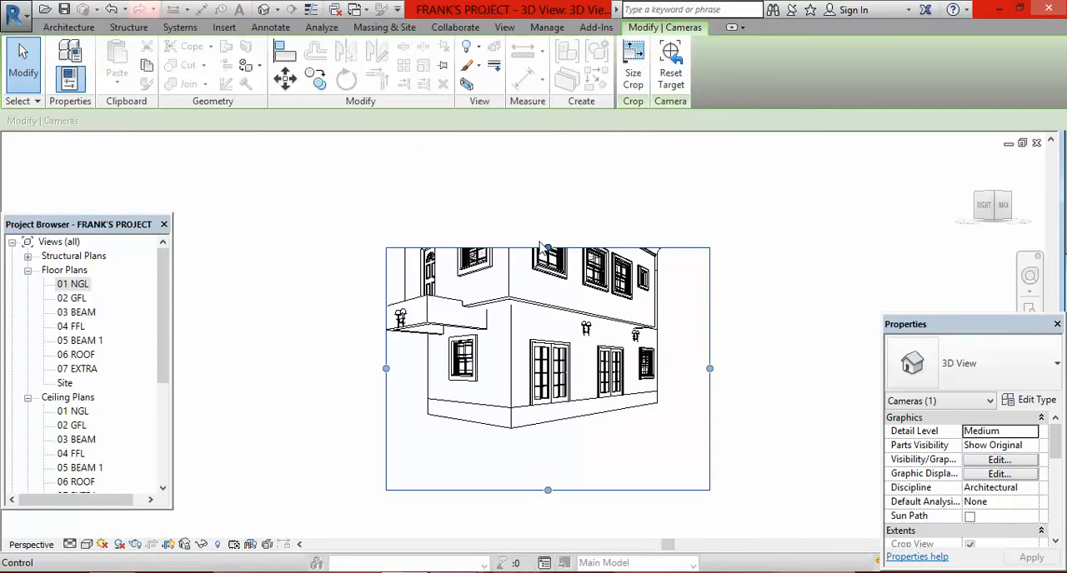
{"action": "left_click_drag", "start_coordinate": [547, 249], "coordinate": [547, 158]}
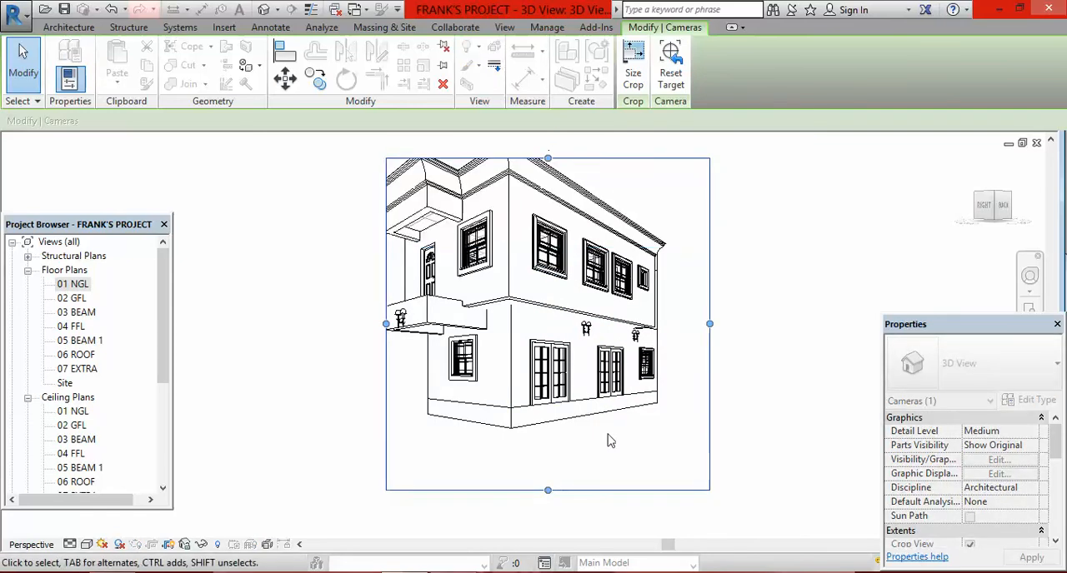
{"action": "scroll", "coordinate": [633, 477], "scroll_direction": "down", "scroll_amount": 1}
{"action": "left_click_drag", "start_coordinate": [569, 237], "coordinate": [569, 190]}
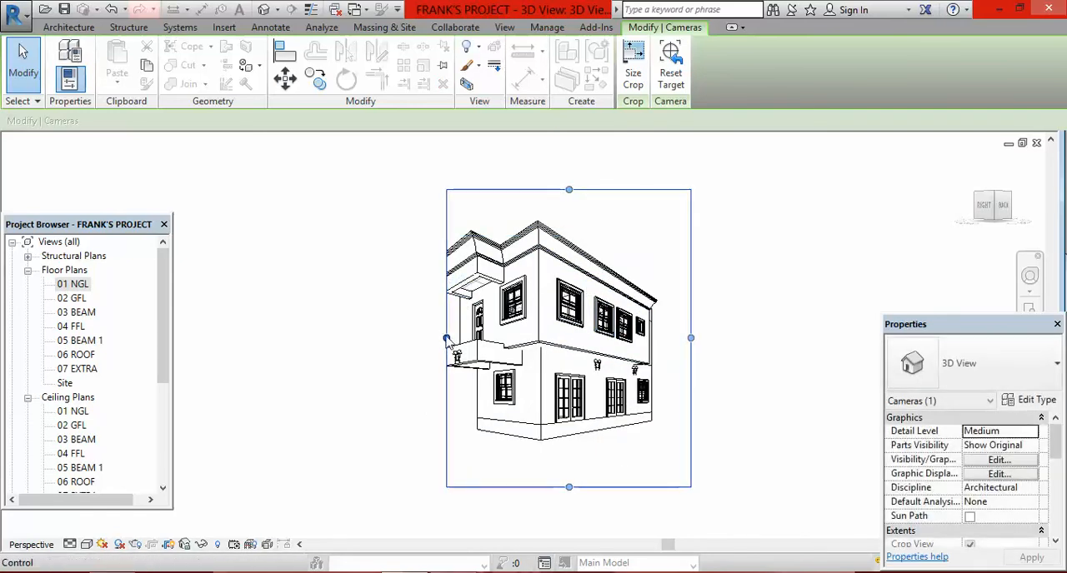
{"action": "left_click_drag", "start_coordinate": [447, 337], "coordinate": [392, 335]}
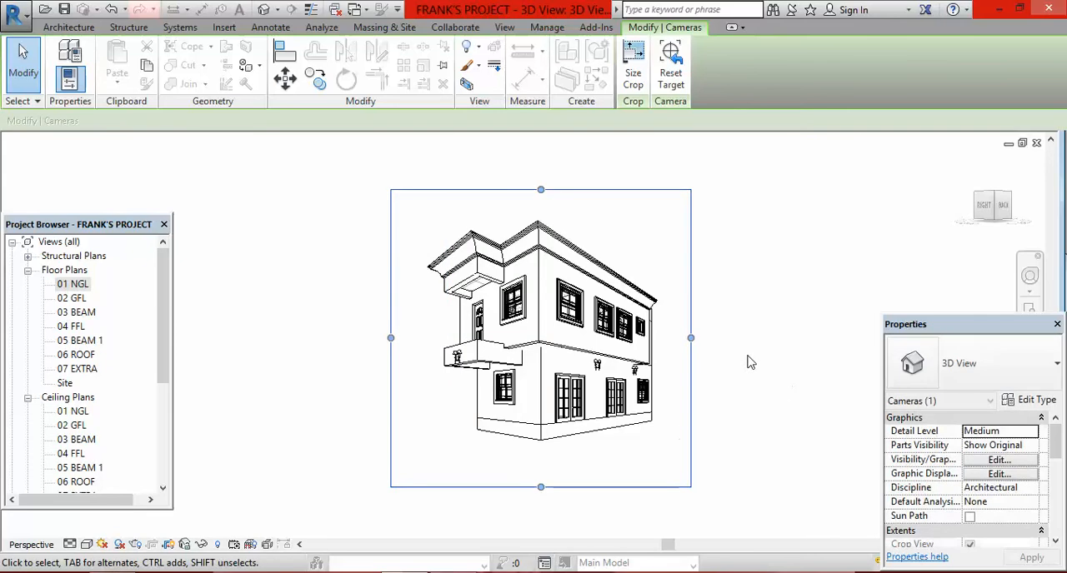
{"action": "left_click_drag", "start_coordinate": [690, 338], "coordinate": [695, 337]}
{"action": "left_click", "coordinate": [779, 393]}
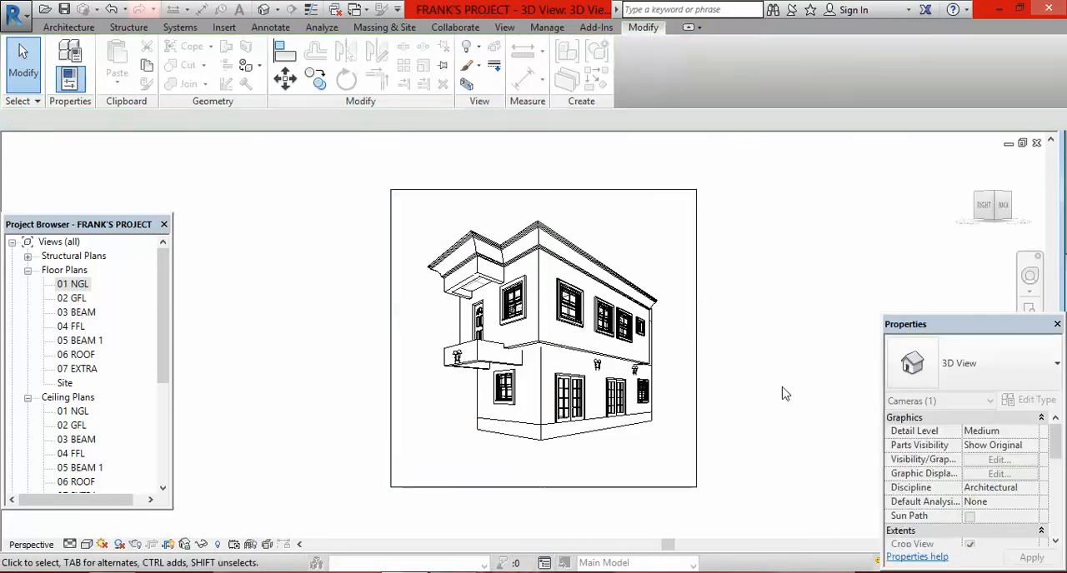
Step: Set the fourth camera view's visual style to Realistic and inspect the rear facade up close and as a whole
{"action": "scroll", "coordinate": [626, 306], "scroll_direction": "up", "scroll_amount": 1}
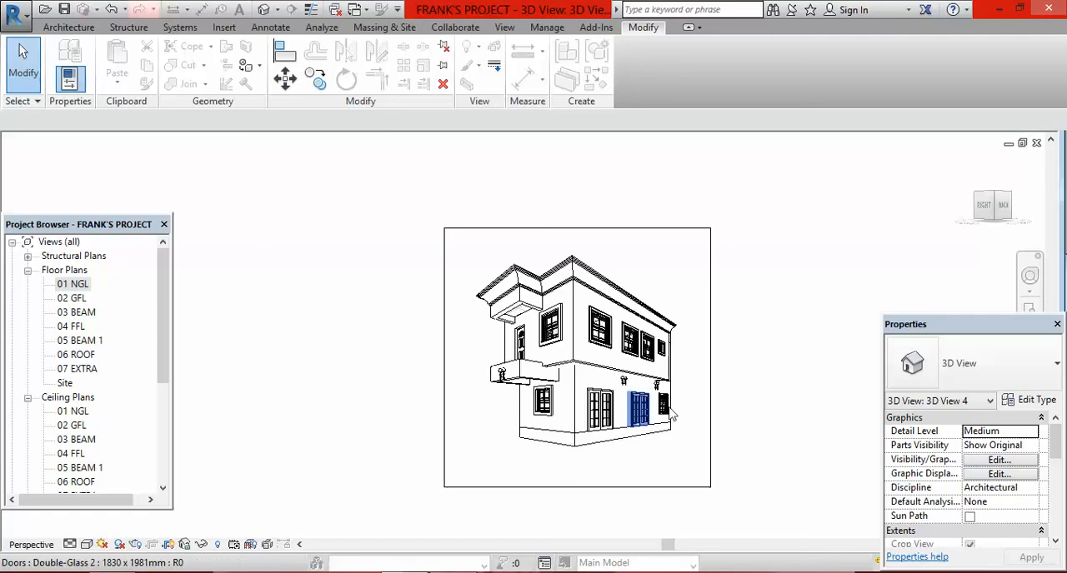
{"action": "scroll", "coordinate": [658, 400], "scroll_direction": "up", "scroll_amount": 2}
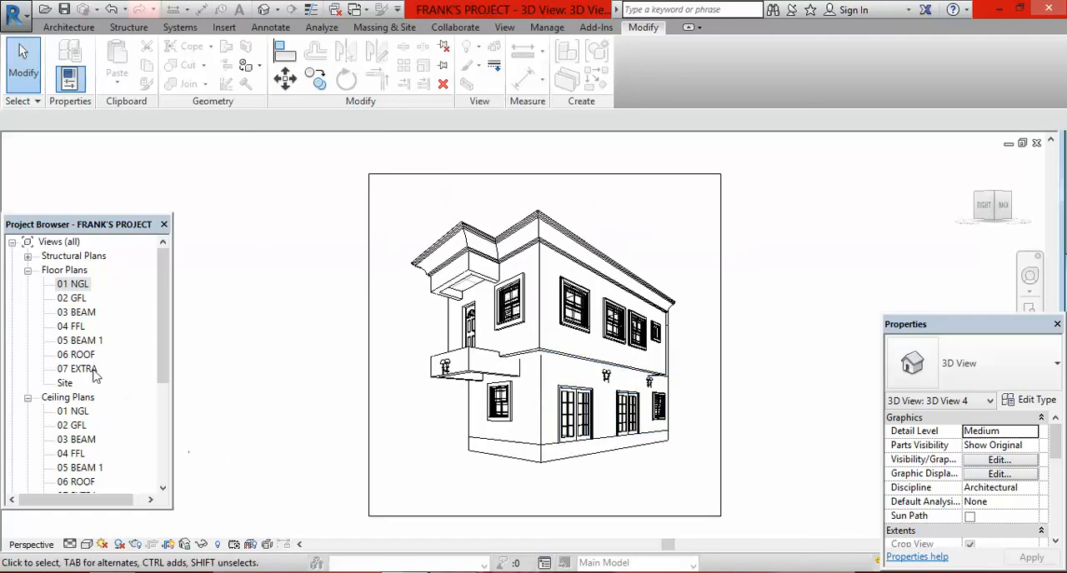
{"action": "left_click", "coordinate": [86, 545]}
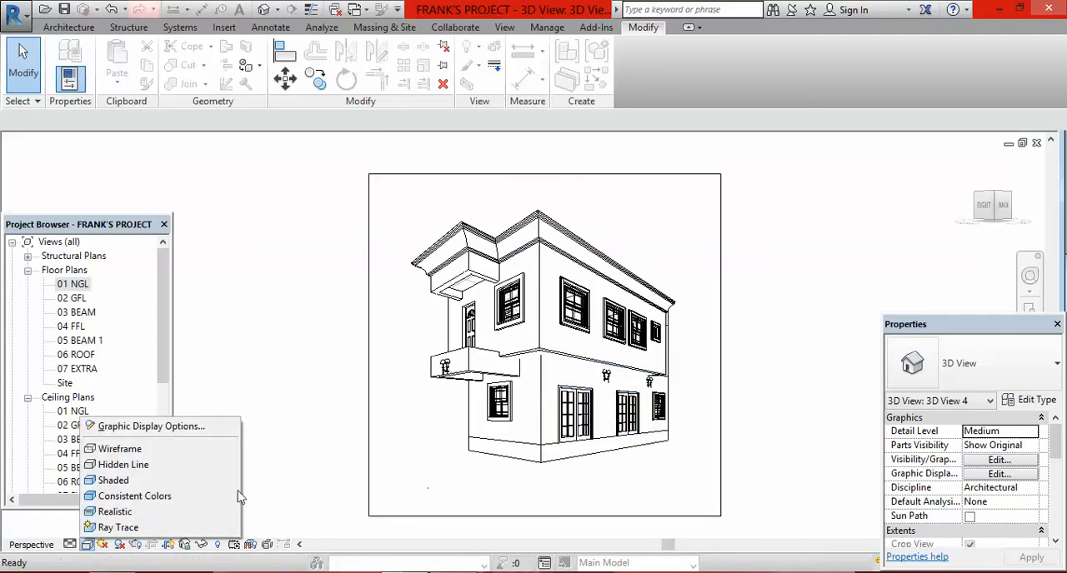
{"action": "left_click", "coordinate": [219, 512]}
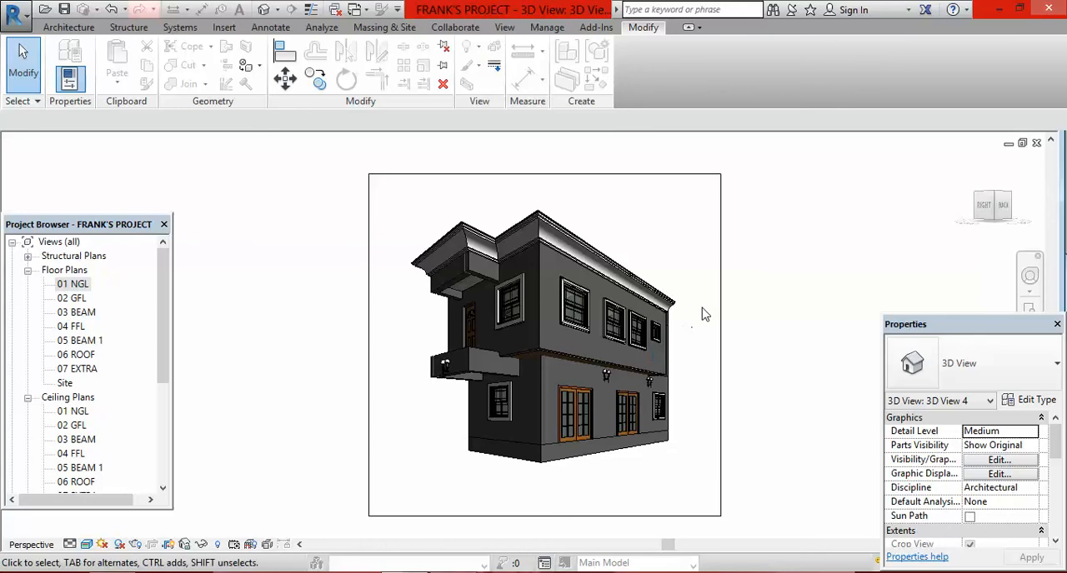
{"action": "scroll", "coordinate": [557, 359], "scroll_direction": "up", "scroll_amount": 5}
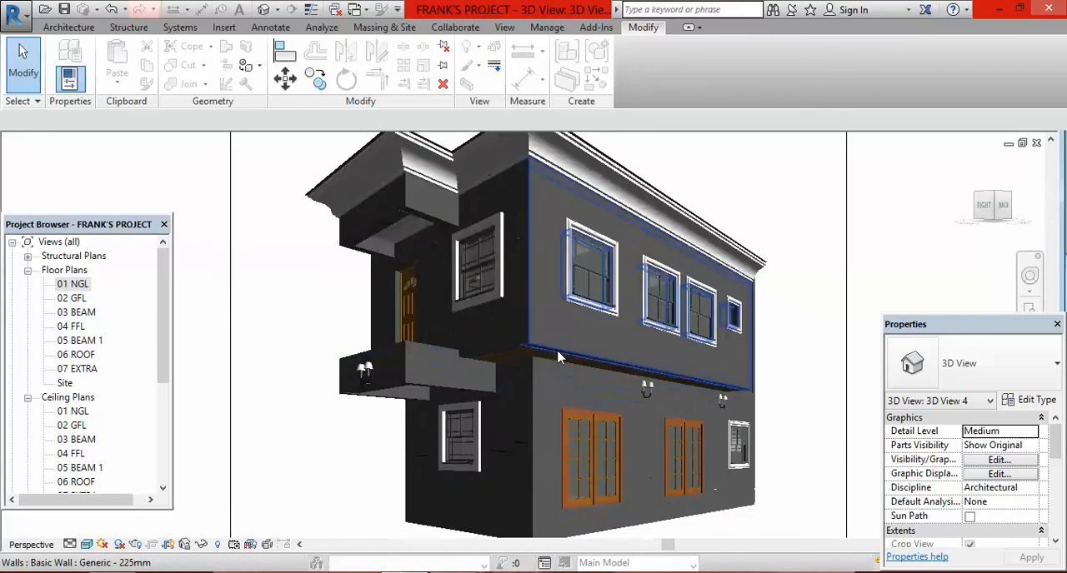
{"action": "scroll", "coordinate": [602, 471], "scroll_direction": "down", "scroll_amount": 8}
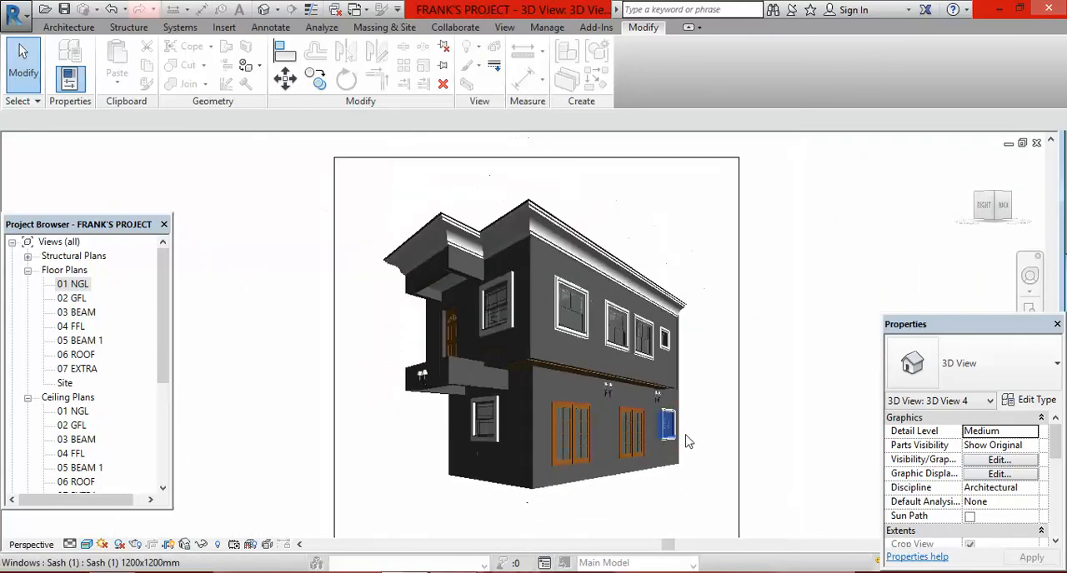
{"action": "scroll", "coordinate": [779, 386], "scroll_direction": "down", "scroll_amount": 2}
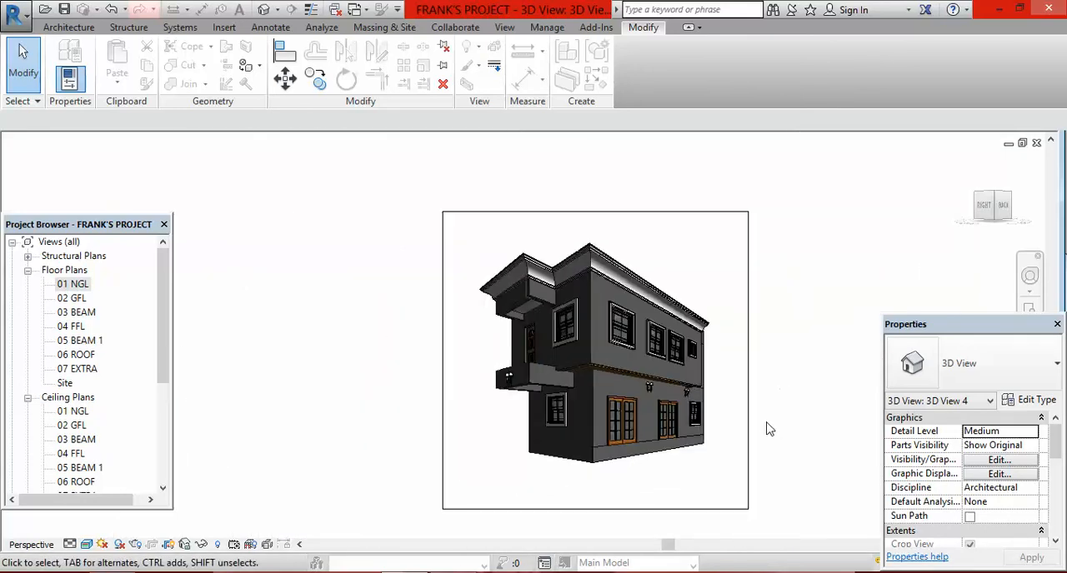
{"action": "scroll", "coordinate": [767, 430], "scroll_direction": "up", "scroll_amount": 1}
{"action": "scroll", "coordinate": [763, 388], "scroll_direction": "down", "scroll_amount": 1}
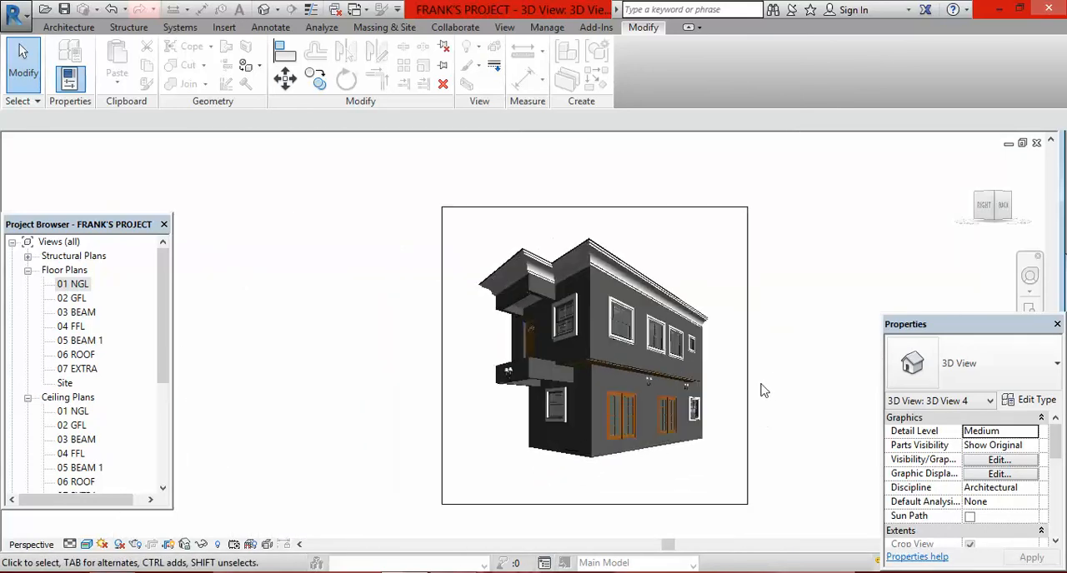
Step: Place a fifth perspective camera from the 01 NGL floor plan, northwest of the house and aimed into its middle room
{"action": "double_click", "coordinate": [80, 286]}
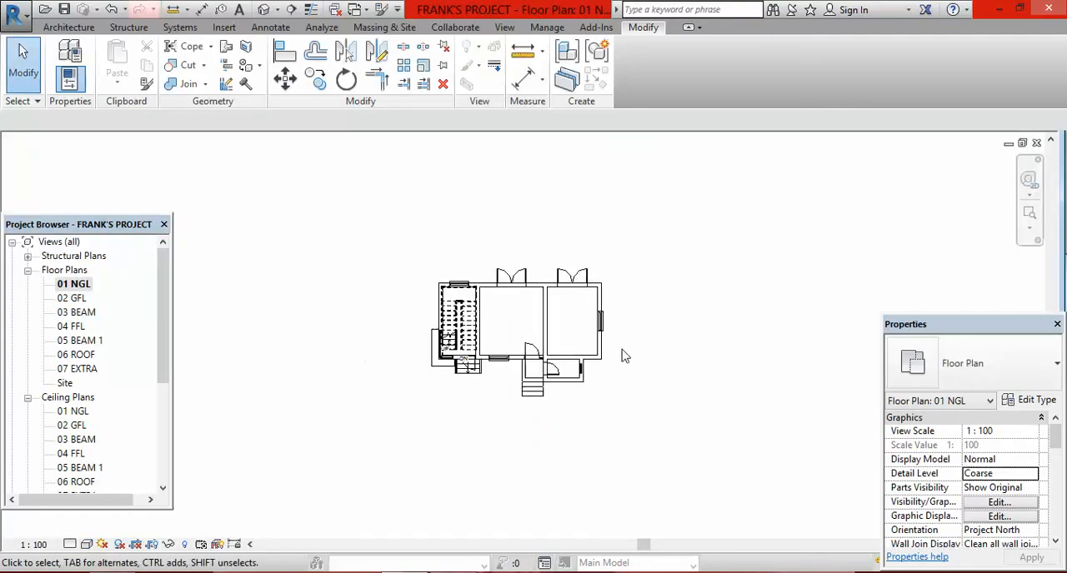
{"action": "left_click", "coordinate": [276, 9]}
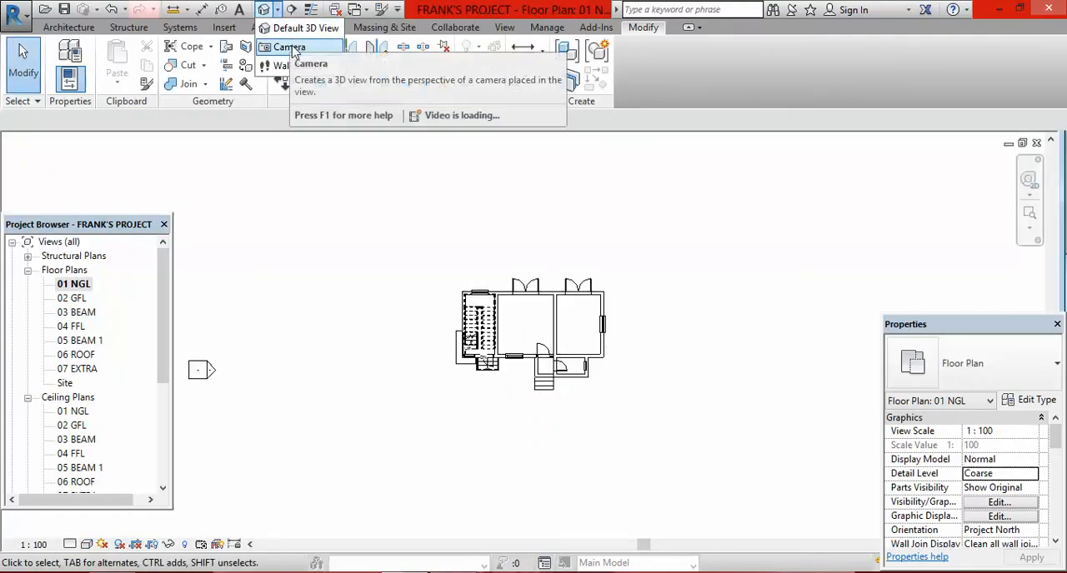
{"action": "left_click", "coordinate": [289, 47]}
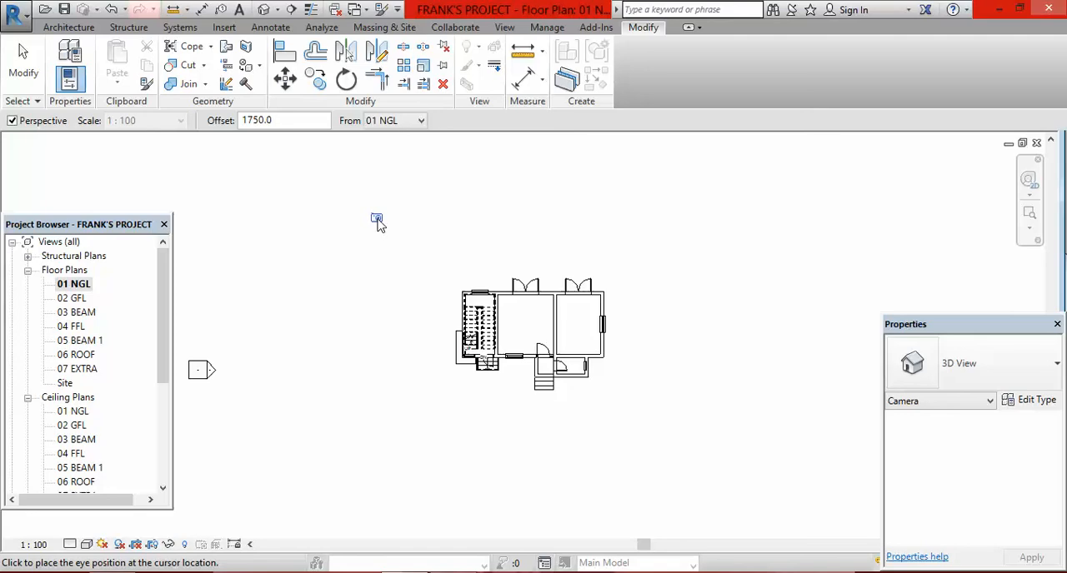
{"action": "left_click", "coordinate": [377, 222]}
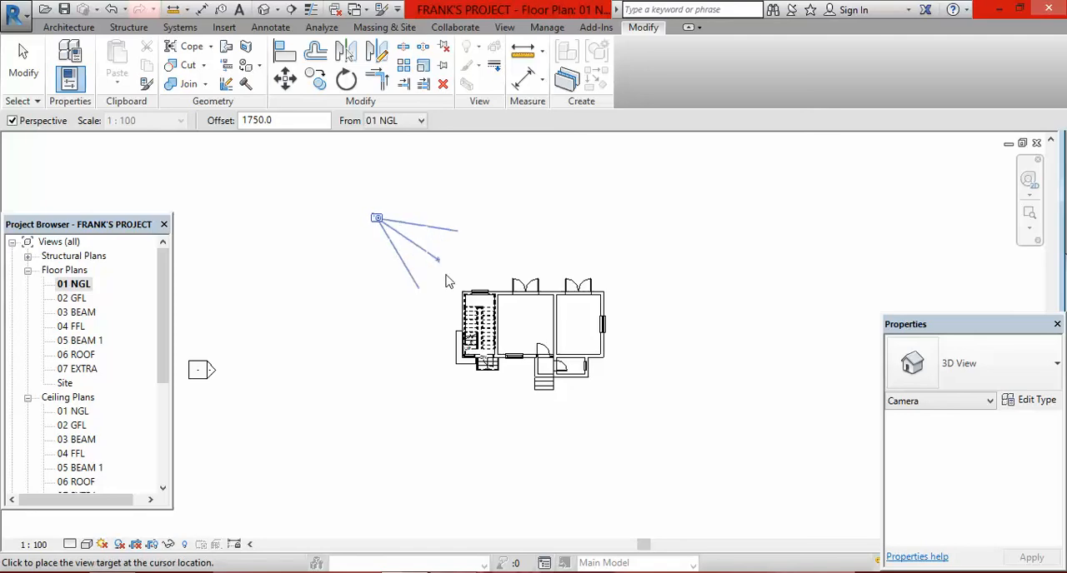
{"action": "left_click", "coordinate": [530, 333]}
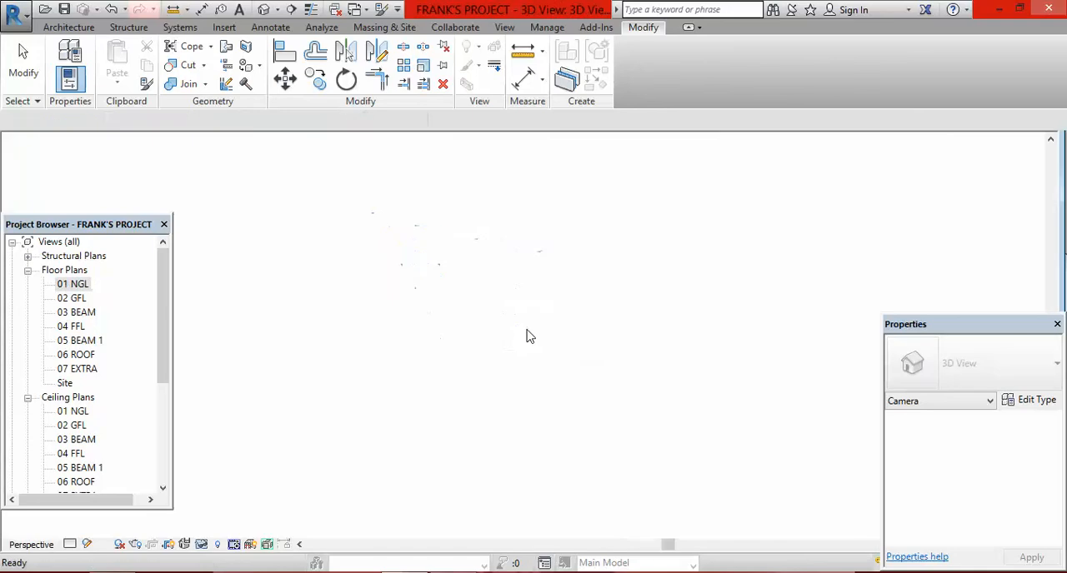
Step: Enlarge the fifth camera view's crop region well above the roof and slightly beyond both sides of the house
{"action": "scroll", "coordinate": [550, 325], "scroll_direction": "down", "scroll_amount": 1}
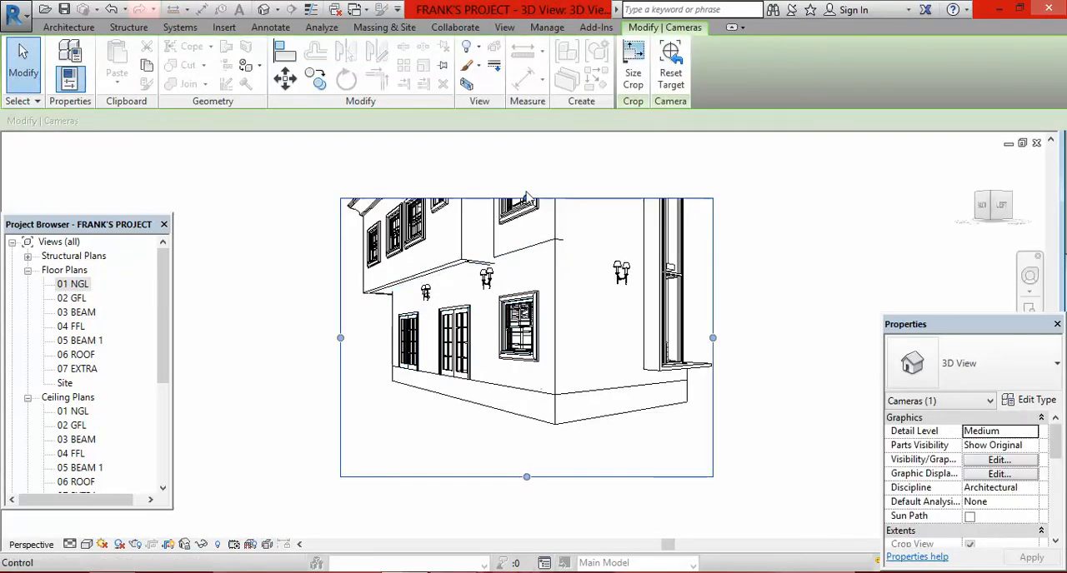
{"action": "scroll", "coordinate": [583, 289], "scroll_direction": "down", "scroll_amount": 1}
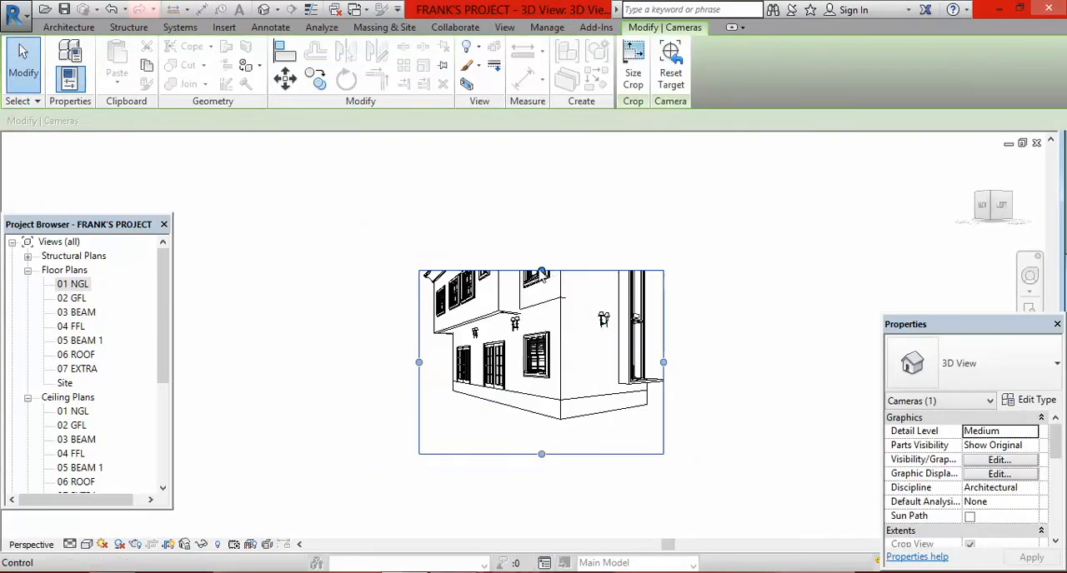
{"action": "left_click_drag", "start_coordinate": [542, 272], "coordinate": [539, 153]}
{"action": "left_click_drag", "start_coordinate": [664, 305], "coordinate": [697, 297]}
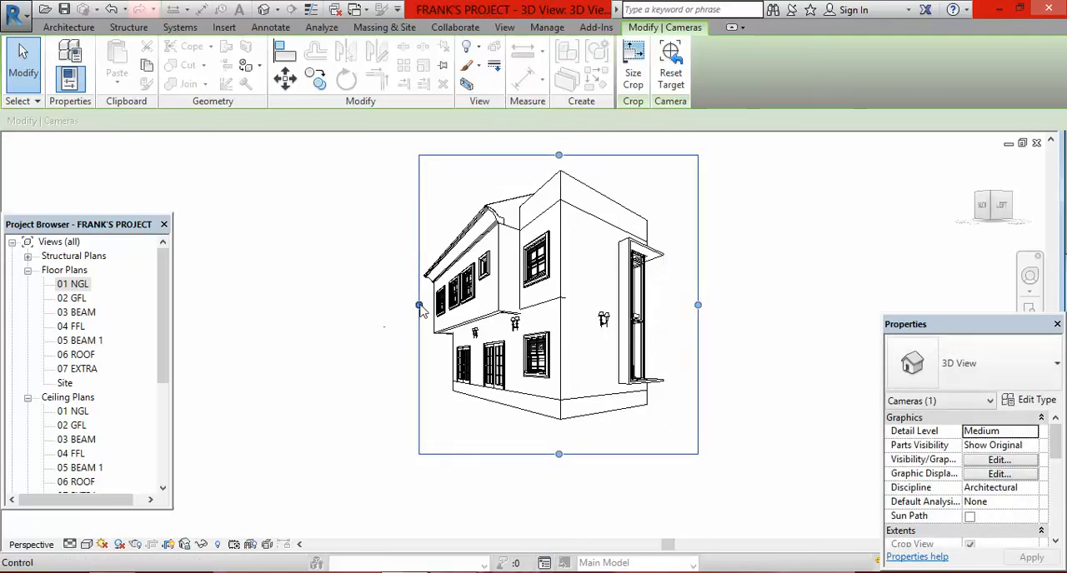
{"action": "left_click_drag", "start_coordinate": [419, 306], "coordinate": [381, 305]}
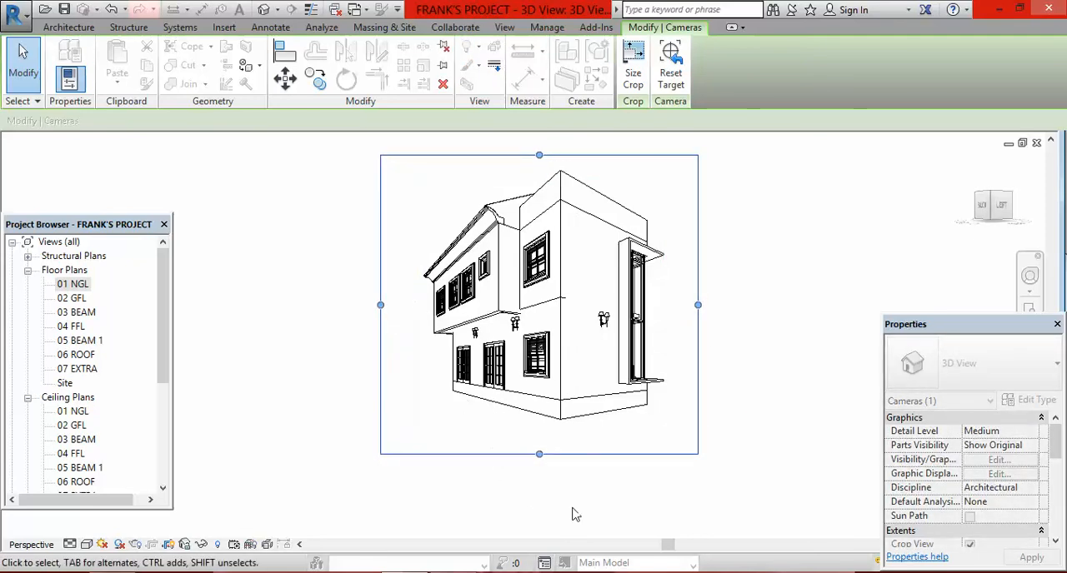
{"action": "scroll", "coordinate": [619, 490], "scroll_direction": "down", "scroll_amount": 2}
{"action": "scroll", "coordinate": [671, 305], "scroll_direction": "up", "scroll_amount": 1}
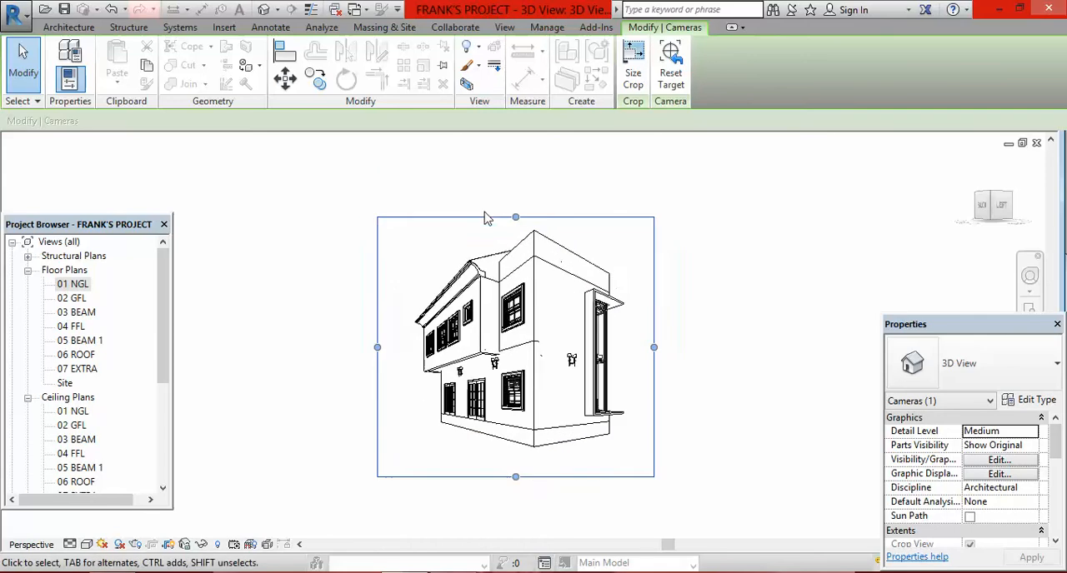
{"action": "scroll", "coordinate": [484, 212], "scroll_direction": "down", "scroll_amount": 1}
{"action": "left_click", "coordinate": [684, 411]}
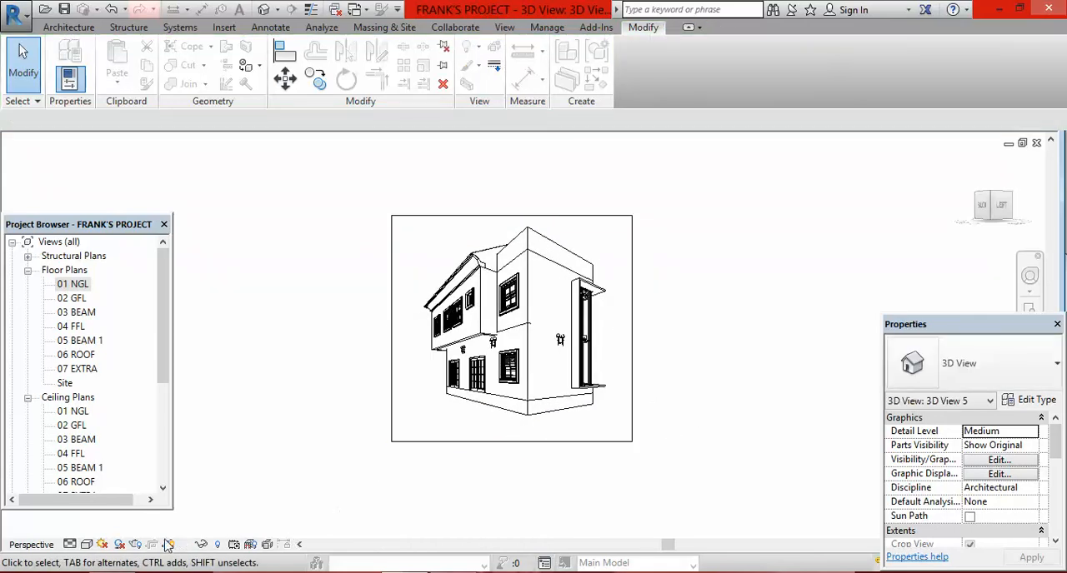
Step: Set the fifth camera view's visual style to Realistic
{"action": "left_click", "coordinate": [85, 545]}
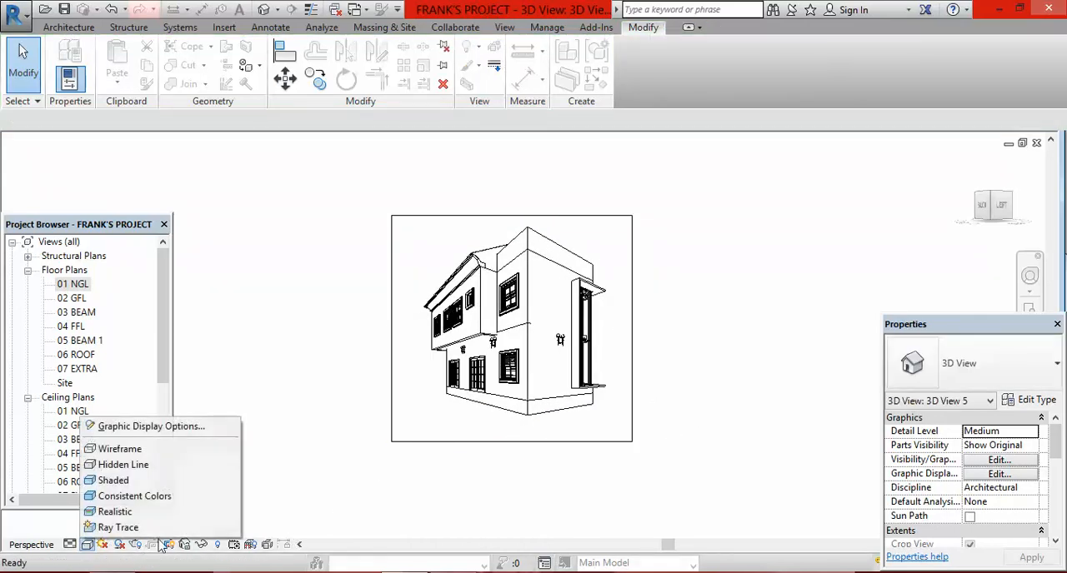
{"action": "left_click", "coordinate": [216, 520]}
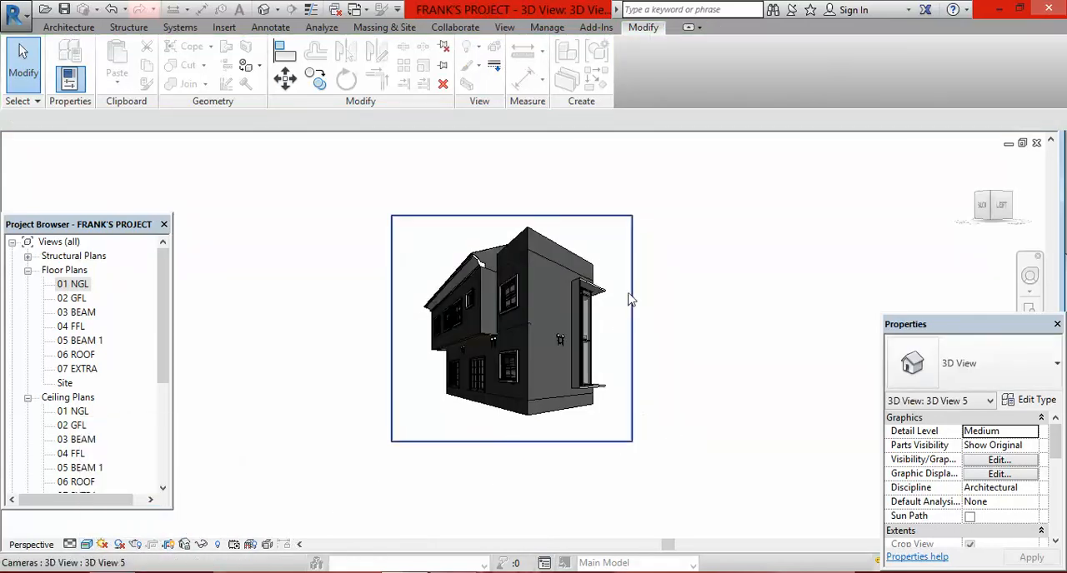
{"action": "scroll", "coordinate": [631, 298], "scroll_direction": "up", "scroll_amount": 2}
{"action": "scroll", "coordinate": [719, 389], "scroll_direction": "down", "scroll_amount": 1}
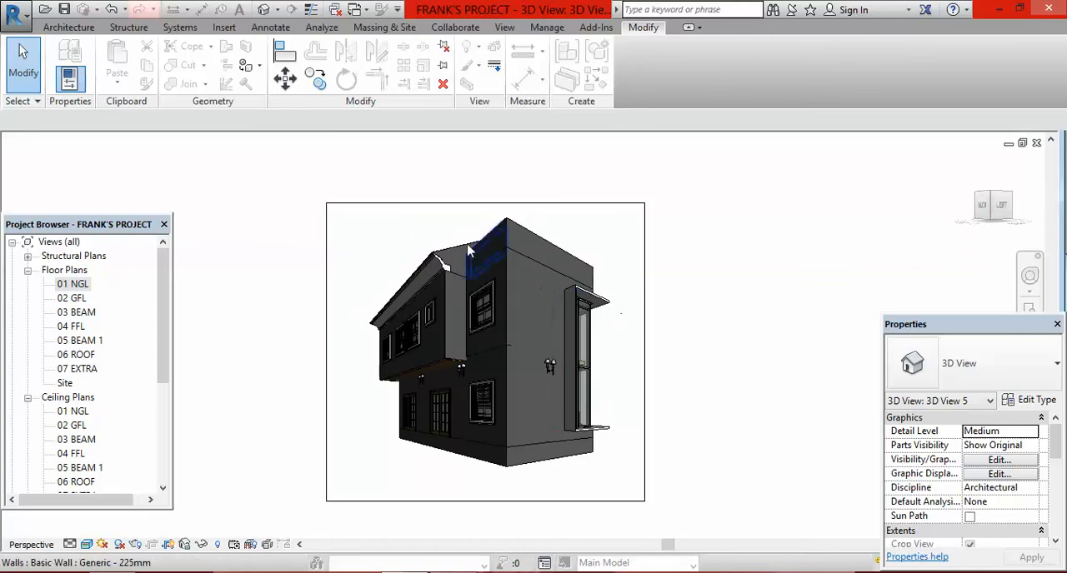
Step: Inspect the exposed end of the eave moulding where the roof meets the stair tower wall, and the building as a whole
{"action": "scroll", "coordinate": [448, 276], "scroll_direction": "up", "scroll_amount": 4}
{"action": "scroll", "coordinate": [448, 276], "scroll_direction": "up", "scroll_amount": 2}
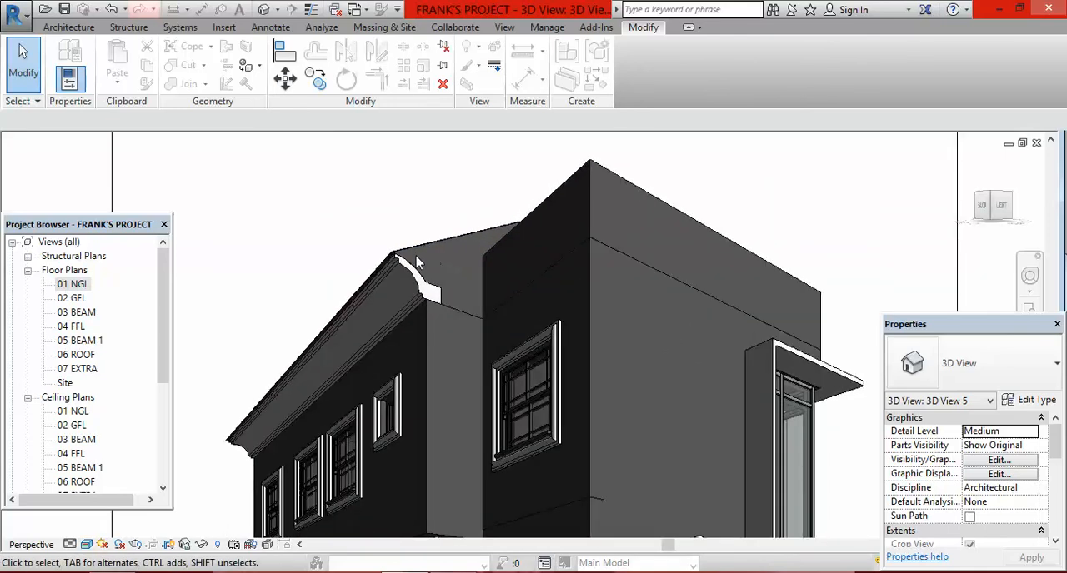
{"action": "scroll", "coordinate": [435, 290], "scroll_direction": "up", "scroll_amount": 4}
{"action": "scroll", "coordinate": [464, 269], "scroll_direction": "up", "scroll_amount": 2}
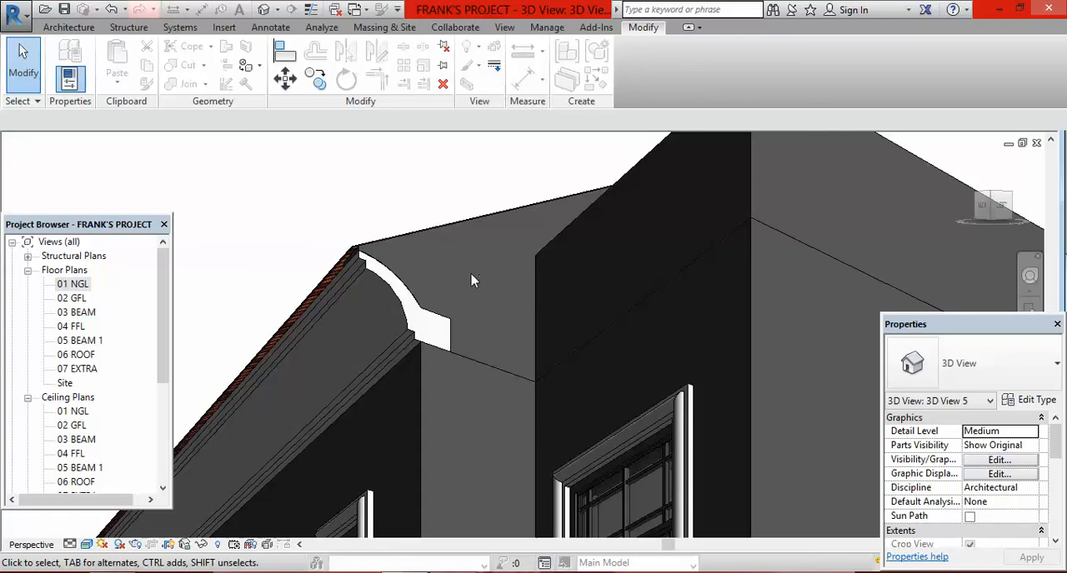
{"action": "scroll", "coordinate": [474, 280], "scroll_direction": "down", "scroll_amount": 5}
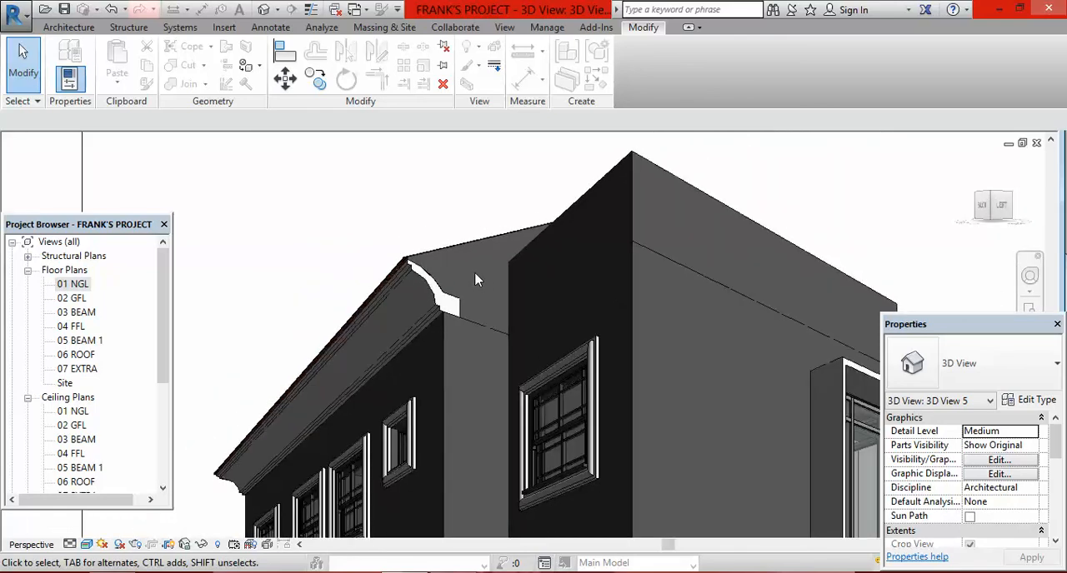
{"action": "scroll", "coordinate": [475, 295], "scroll_direction": "up", "scroll_amount": 2}
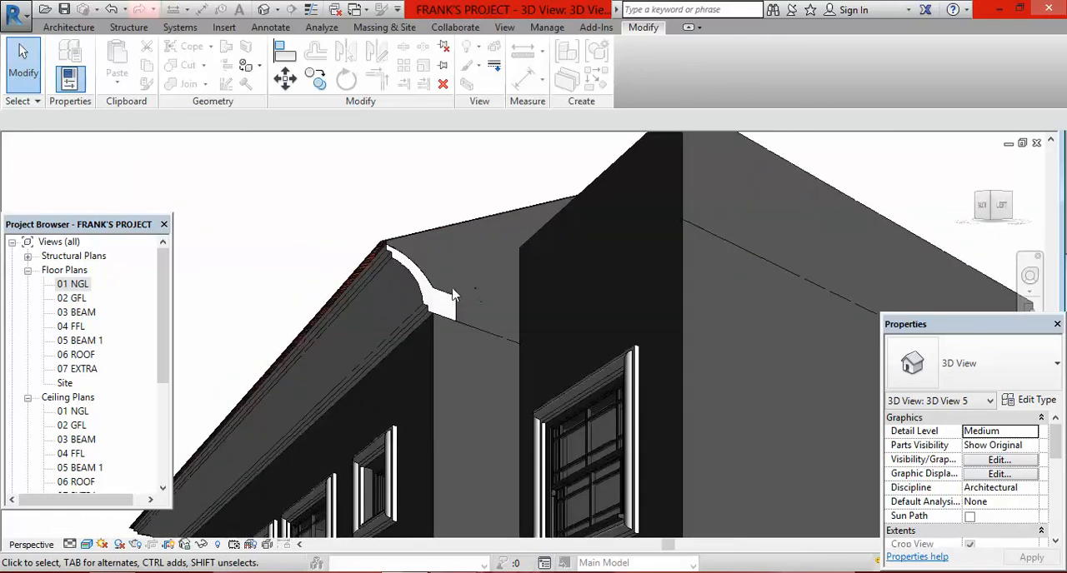
{"action": "scroll", "coordinate": [455, 265], "scroll_direction": "down", "scroll_amount": 4}
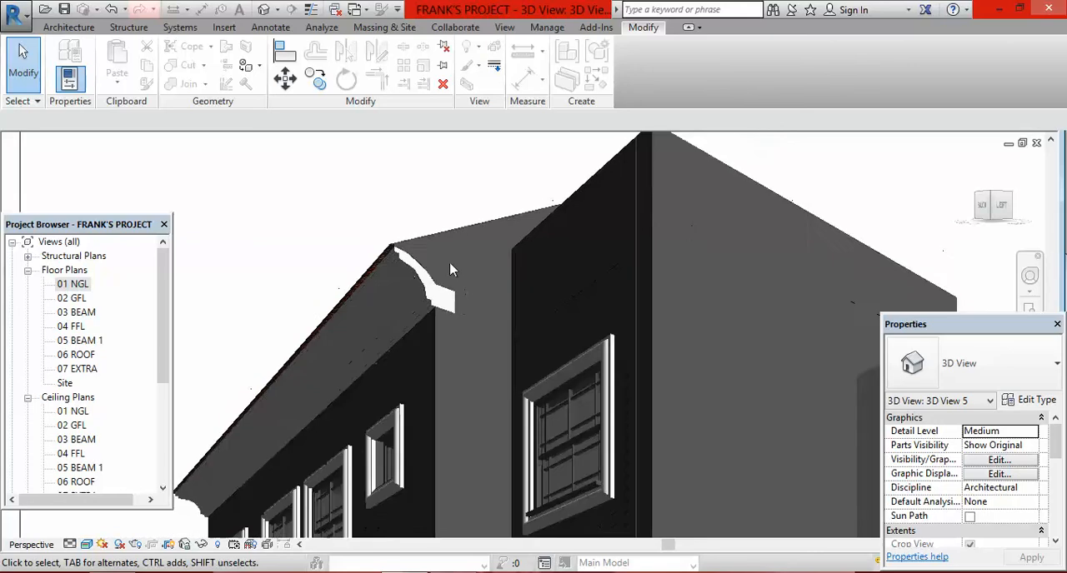
{"action": "scroll", "coordinate": [469, 297], "scroll_direction": "down", "scroll_amount": 2}
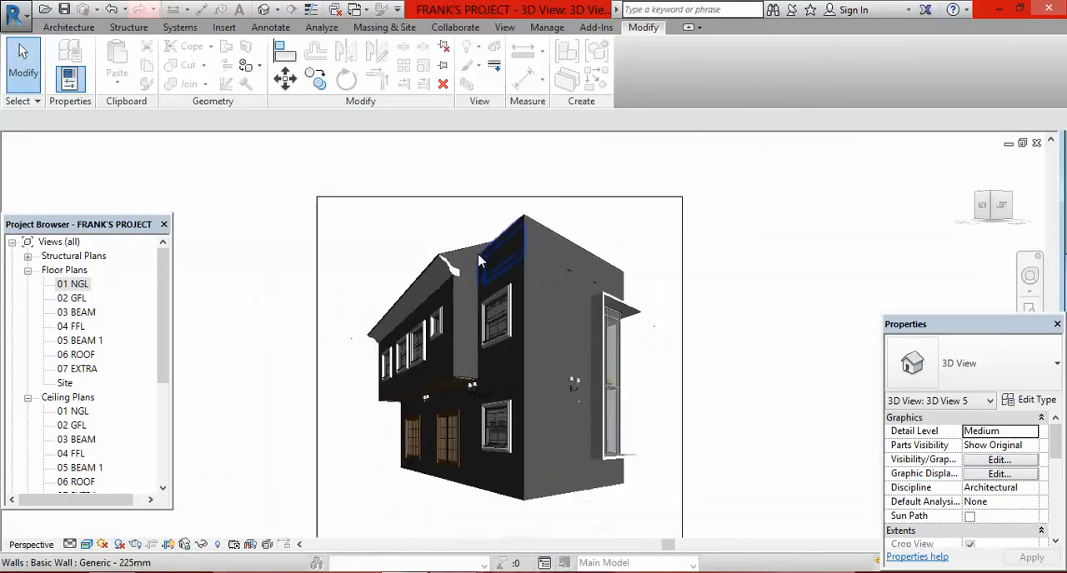
{"action": "scroll", "coordinate": [466, 287], "scroll_direction": "up", "scroll_amount": 3}
{"action": "scroll", "coordinate": [464, 268], "scroll_direction": "down", "scroll_amount": 3}
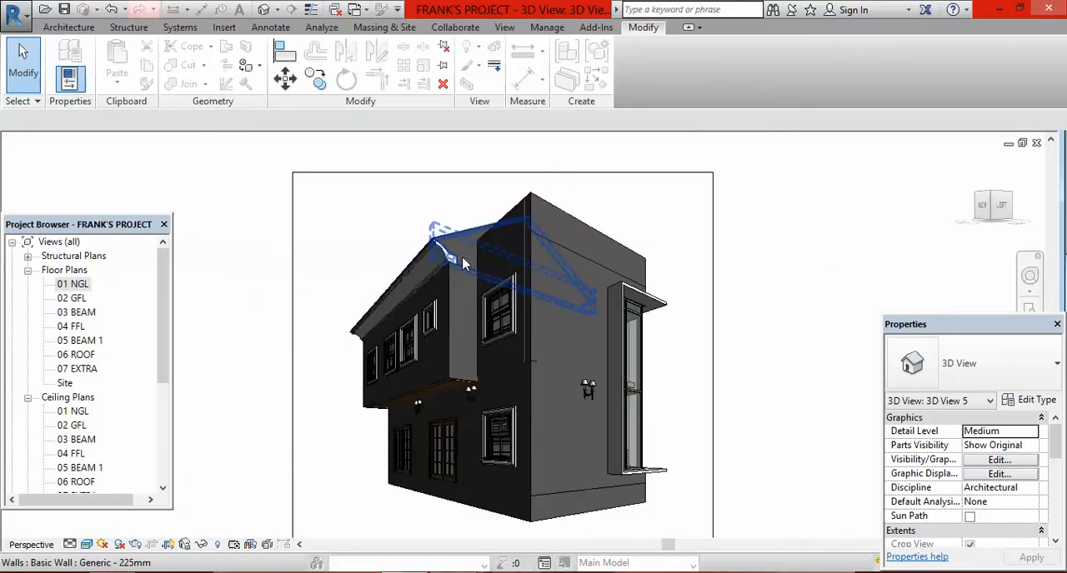
{"action": "scroll", "coordinate": [461, 261], "scroll_direction": "up", "scroll_amount": 4}
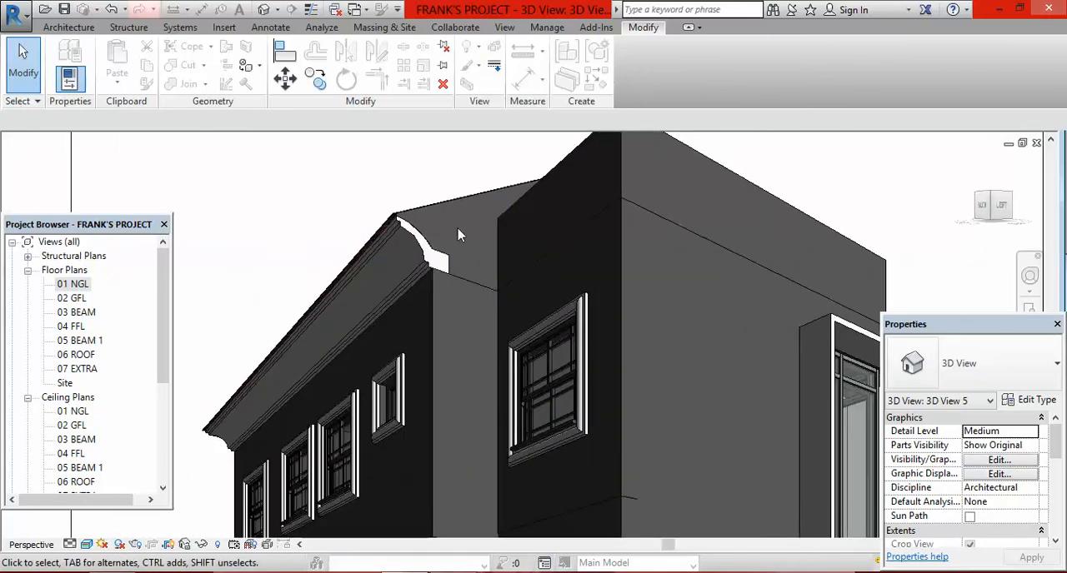
{"action": "scroll", "coordinate": [459, 234], "scroll_direction": "down", "scroll_amount": 3}
{"action": "scroll", "coordinate": [463, 218], "scroll_direction": "up", "scroll_amount": 5}
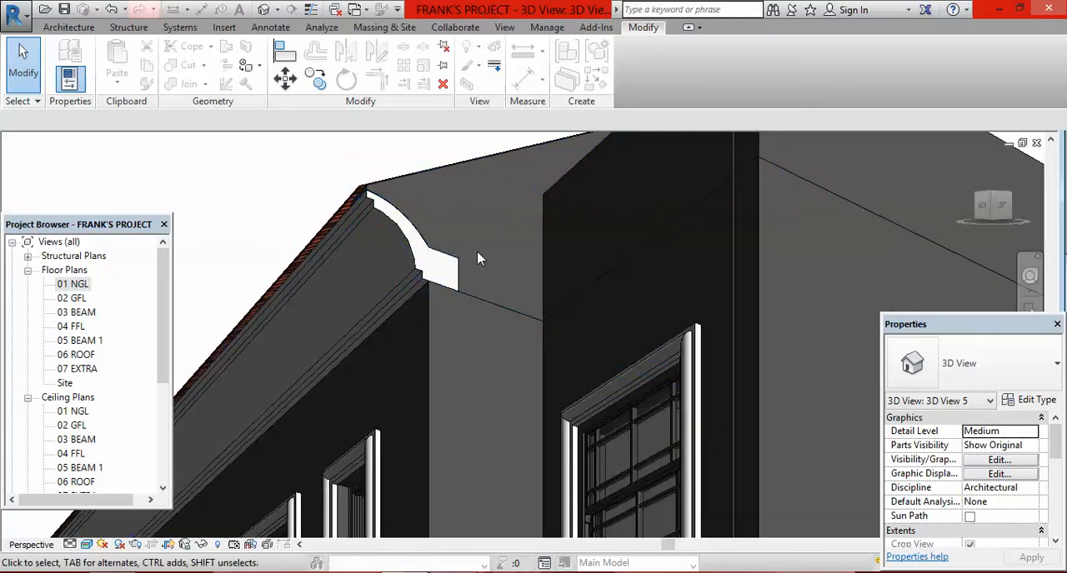
{"action": "scroll", "coordinate": [476, 246], "scroll_direction": "down", "scroll_amount": 3}
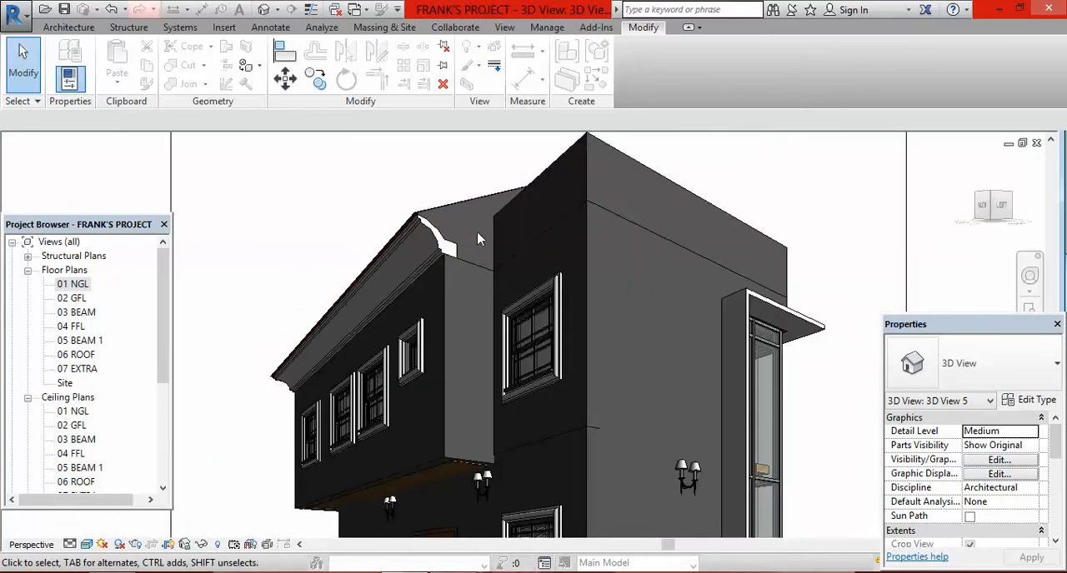
{"action": "scroll", "coordinate": [481, 232], "scroll_direction": "down", "scroll_amount": 3}
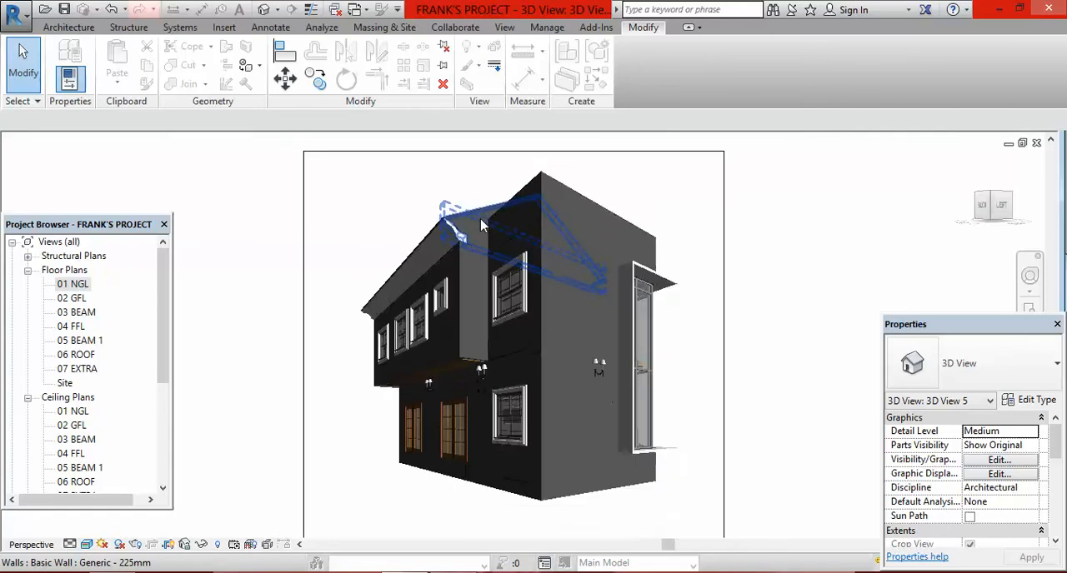
{"action": "scroll", "coordinate": [476, 220], "scroll_direction": "down", "scroll_amount": 2}
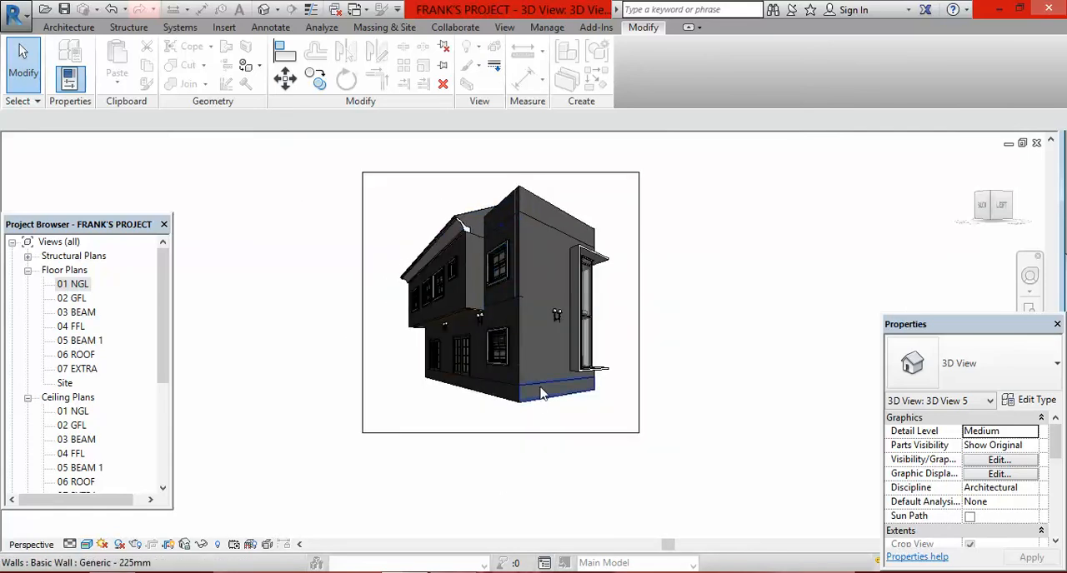
{"action": "scroll", "coordinate": [655, 305], "scroll_direction": "up", "scroll_amount": 1}
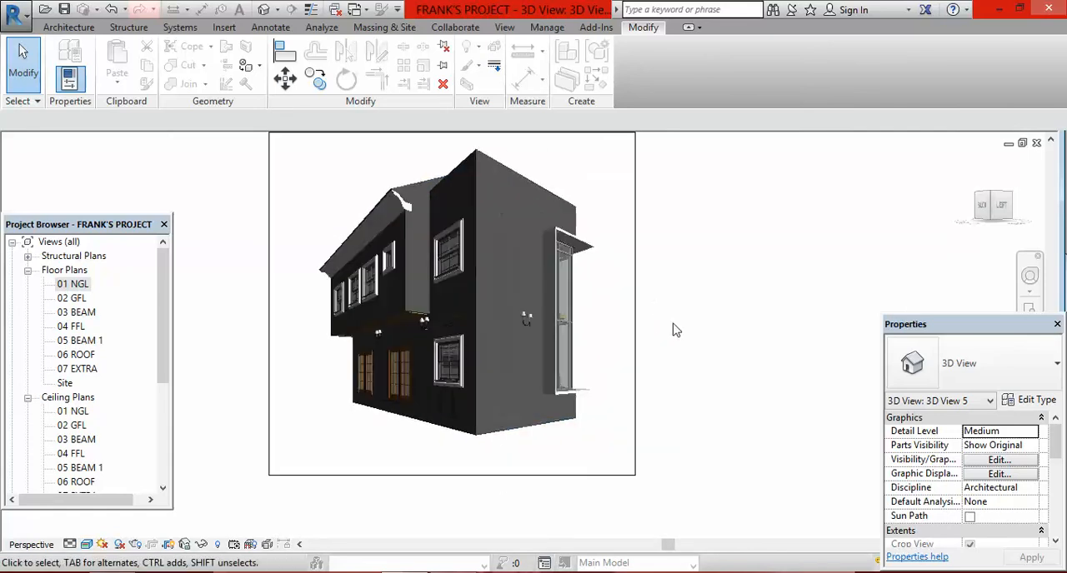
{"action": "scroll", "coordinate": [674, 329], "scroll_direction": "down", "scroll_amount": 1}
{"action": "scroll", "coordinate": [691, 304], "scroll_direction": "up", "scroll_amount": 2}
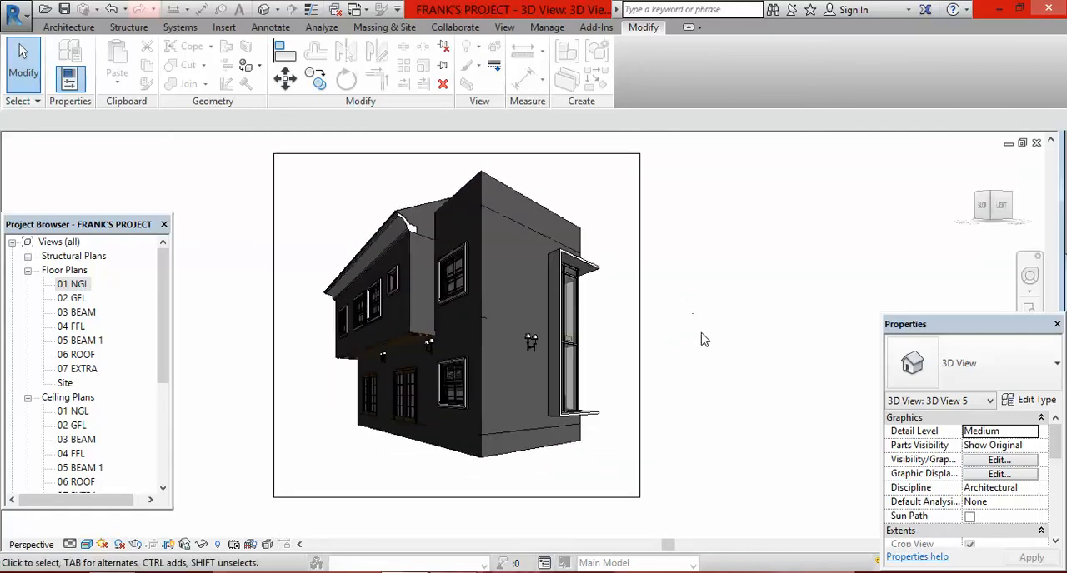
{"action": "scroll", "coordinate": [706, 341], "scroll_direction": "down", "scroll_amount": 1}
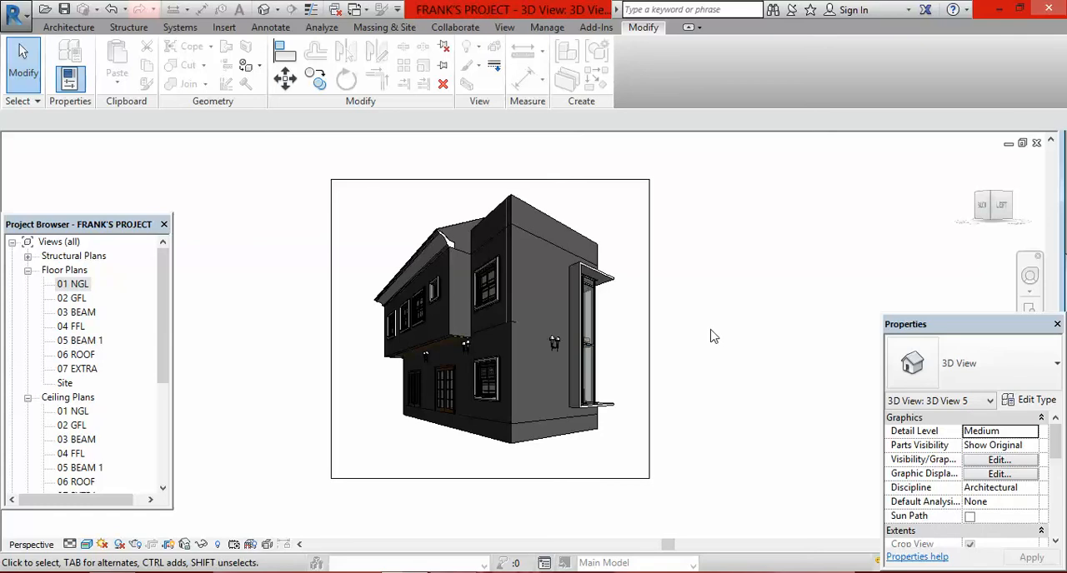
{"action": "scroll", "coordinate": [713, 336], "scroll_direction": "up", "scroll_amount": 1}
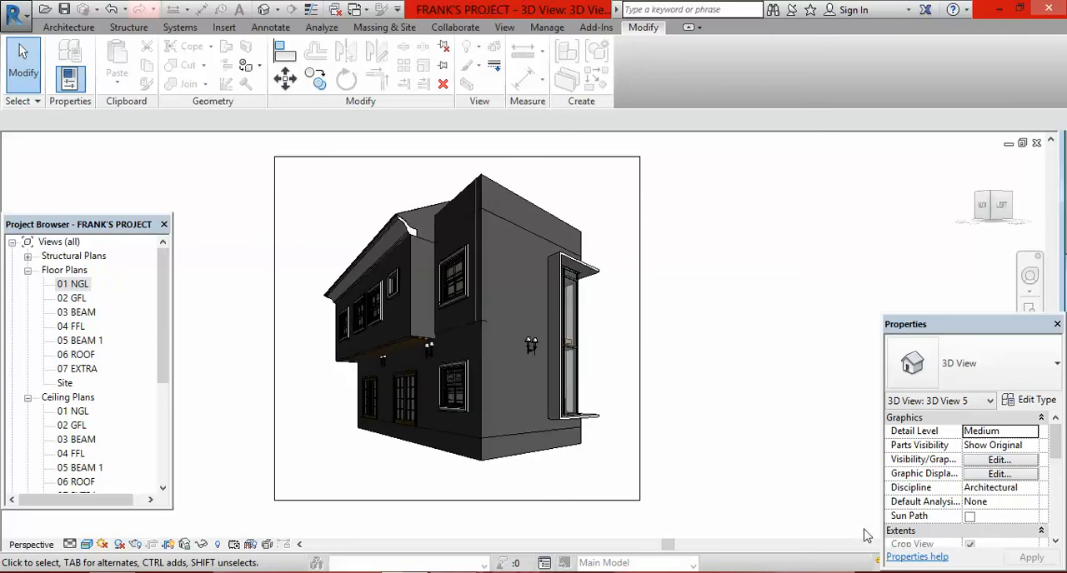